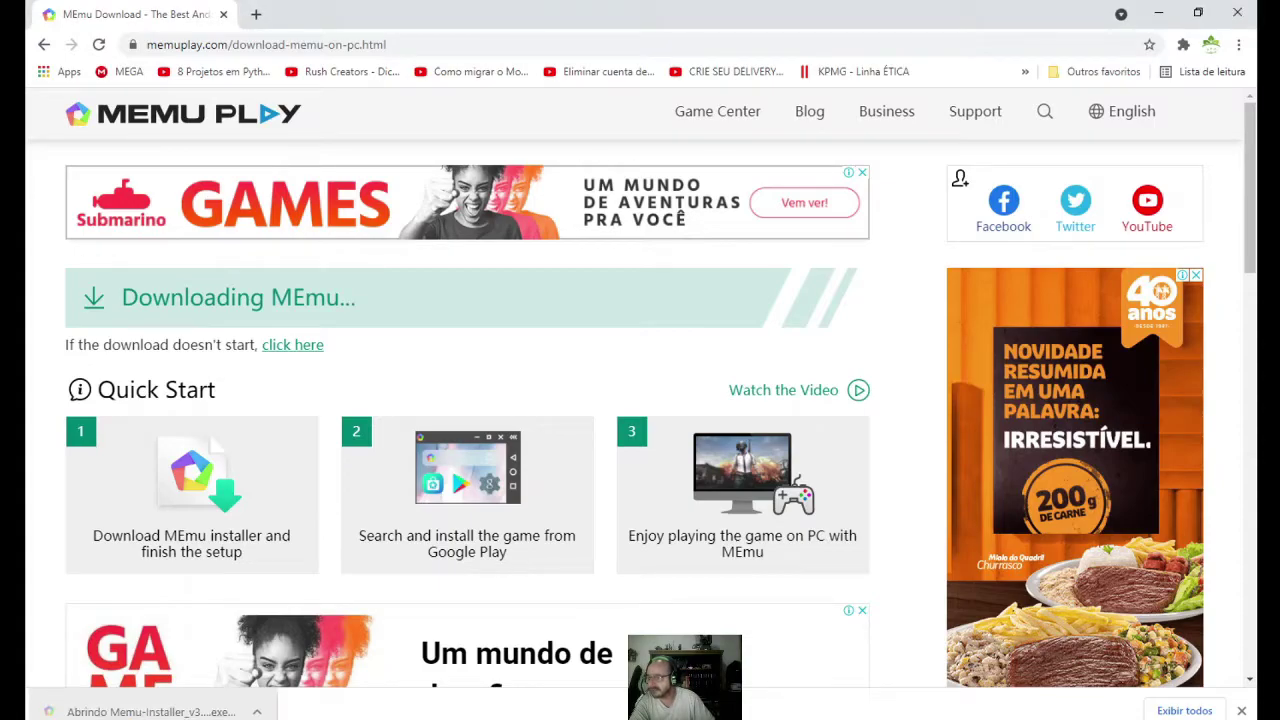
- Close Chrome, start the MEmu installation, and decline the McAfee WebAdvisor and Avast offers
click(1240, 14)
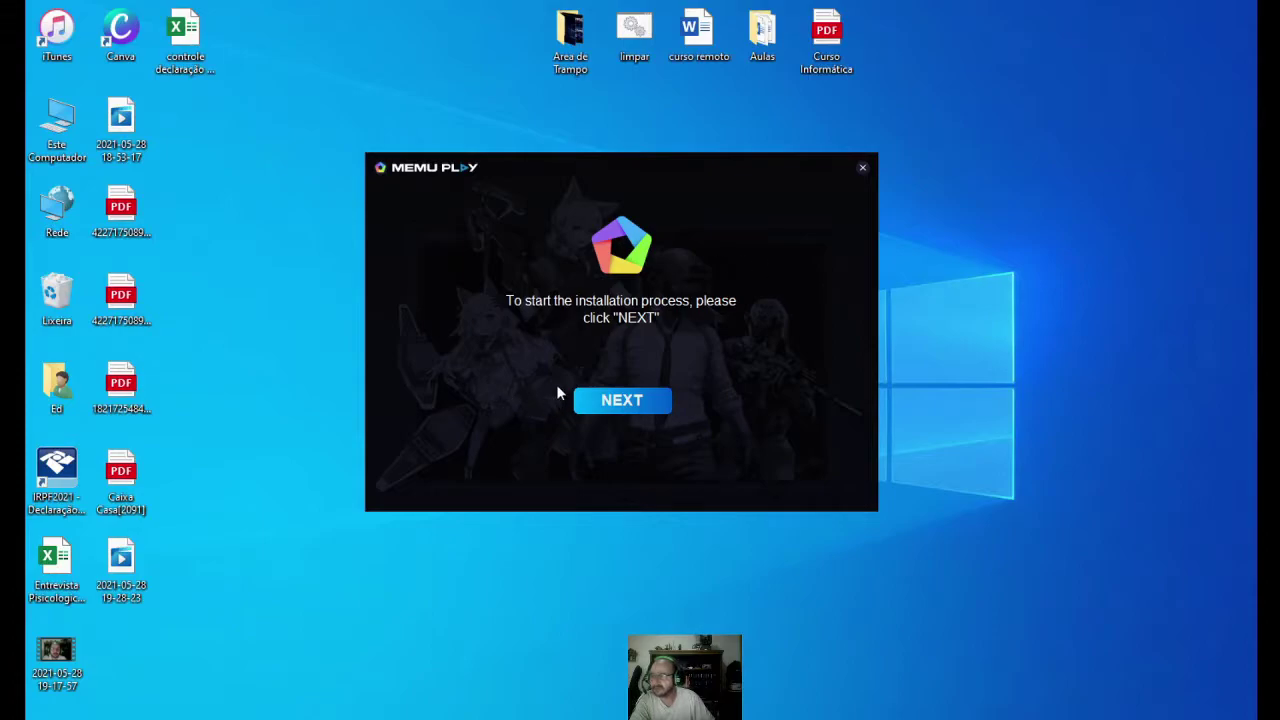
click(633, 404)
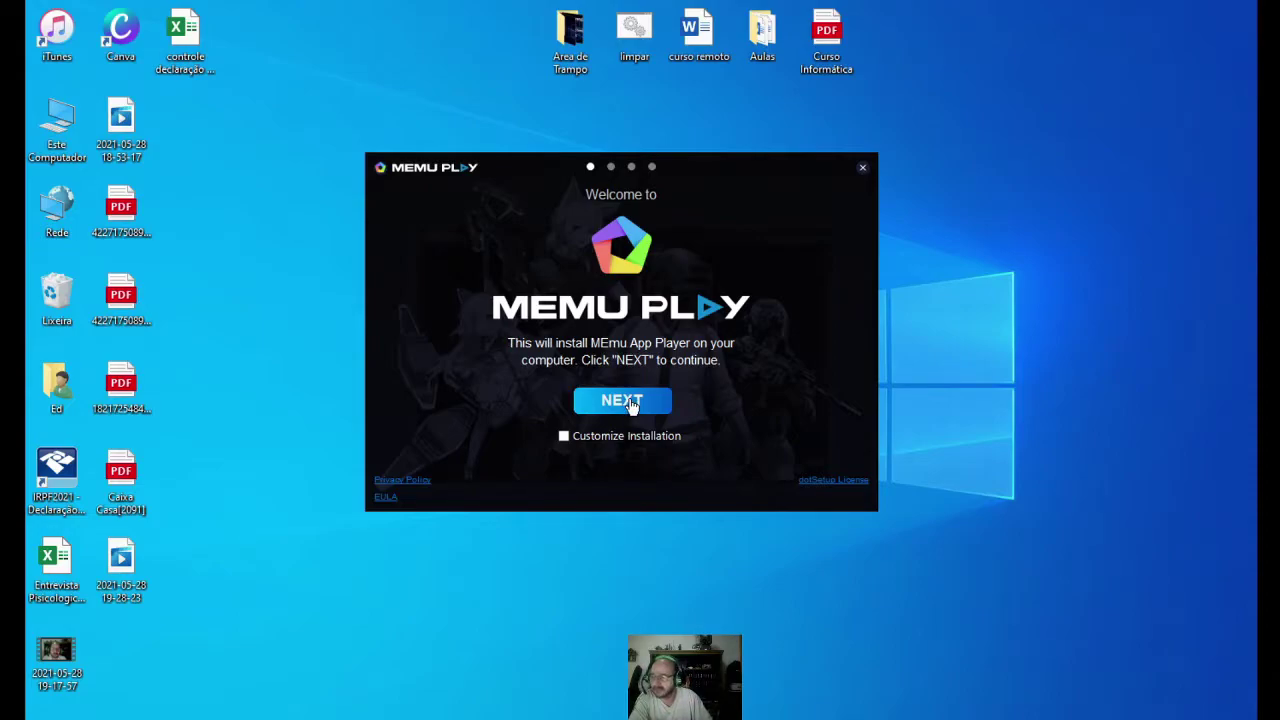
click(631, 402)
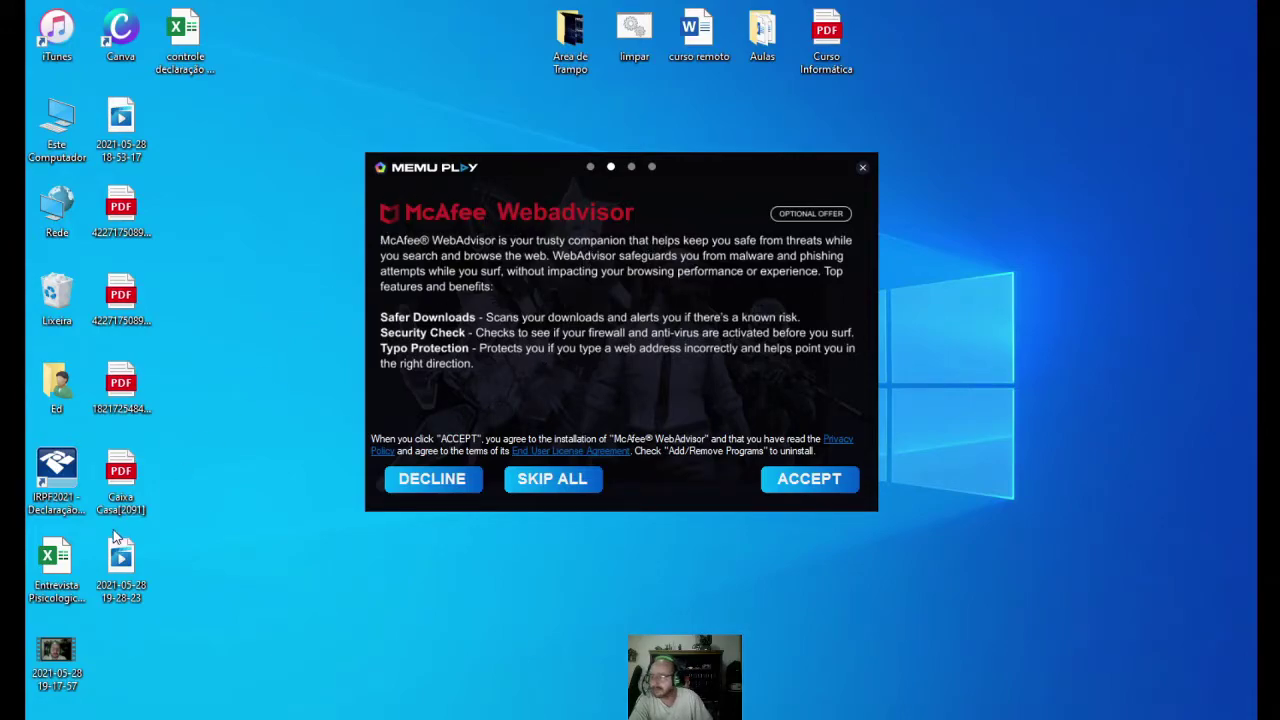
click(436, 481)
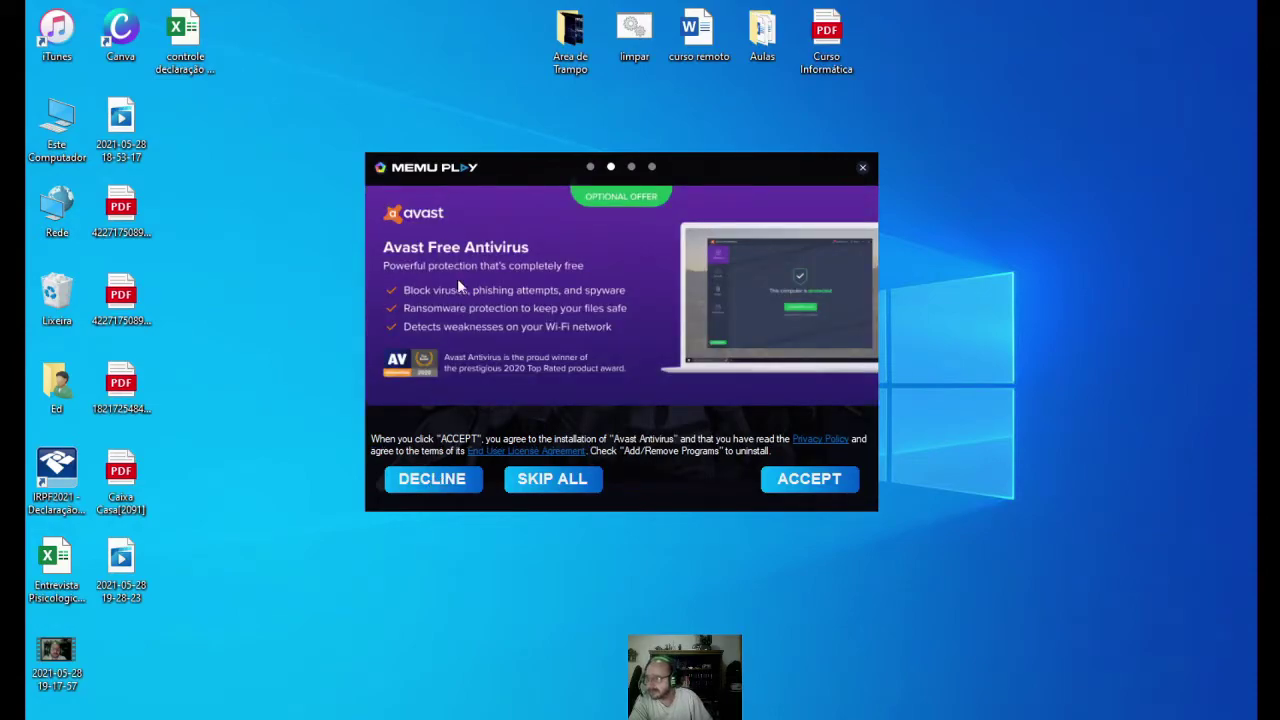
click(437, 480)
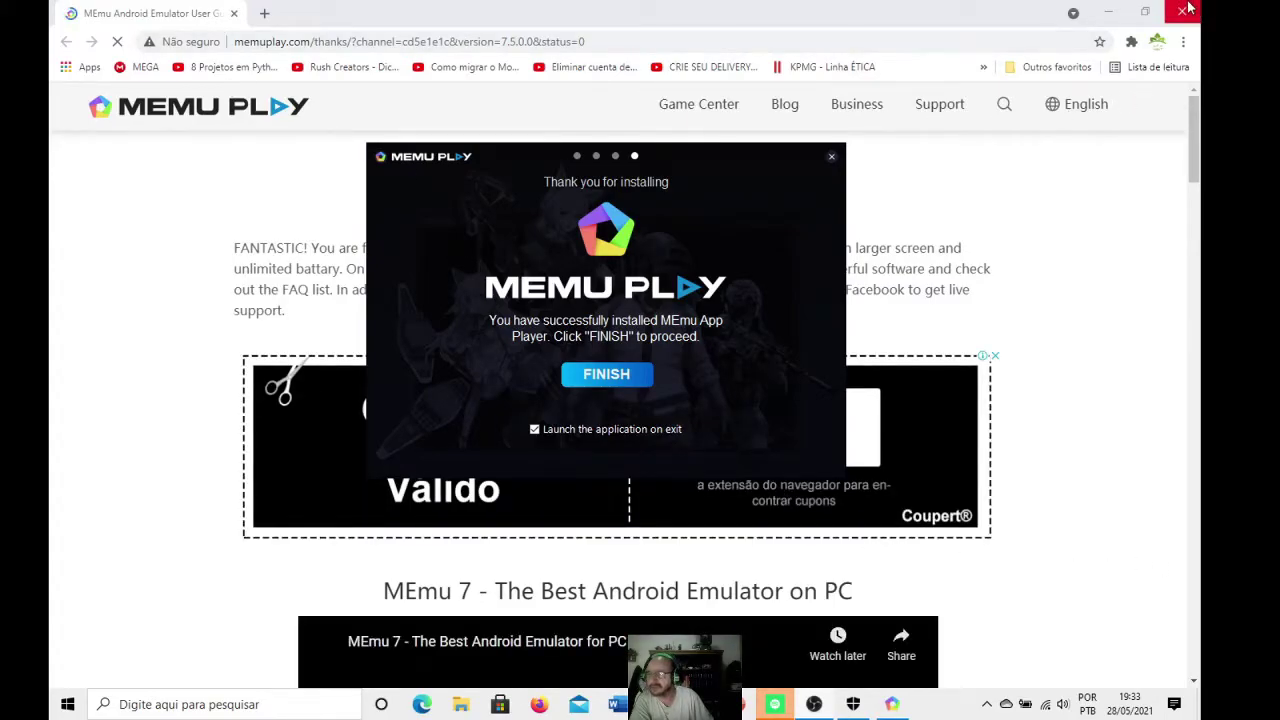
- Close Chrome and finish setup with 'Launch the application on exit' checked
click(1184, 10)
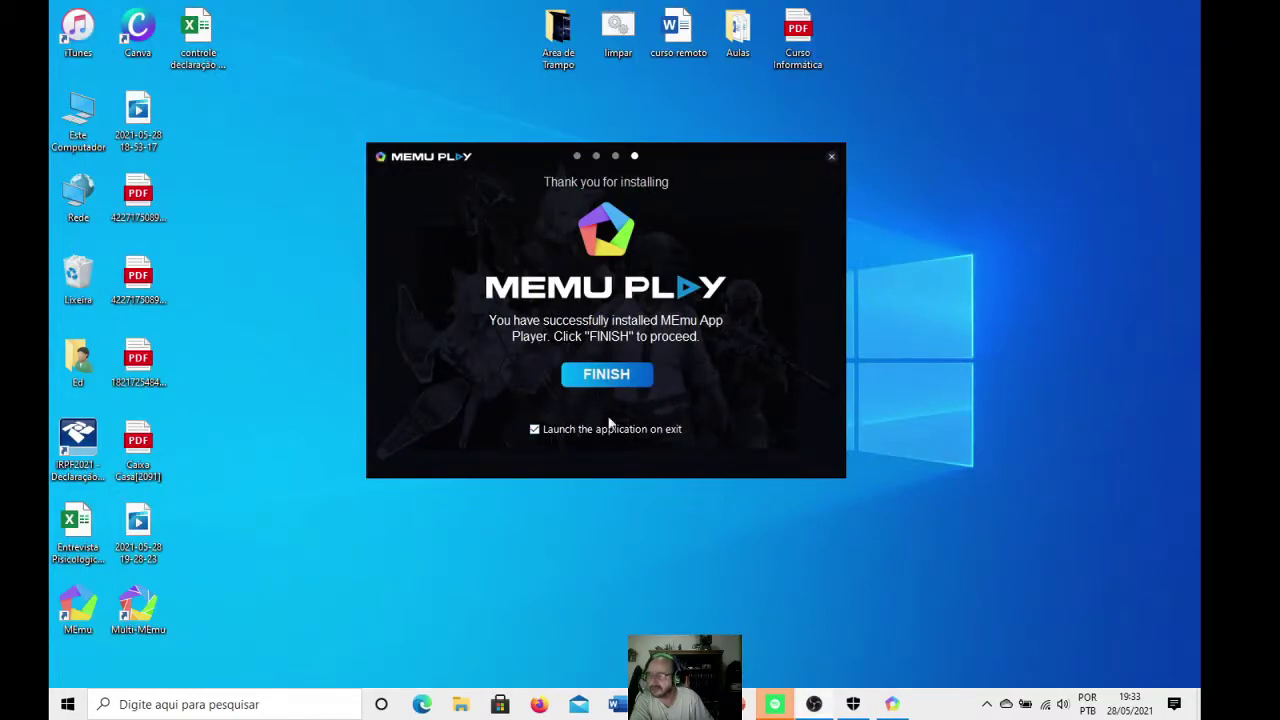
click(606, 375)
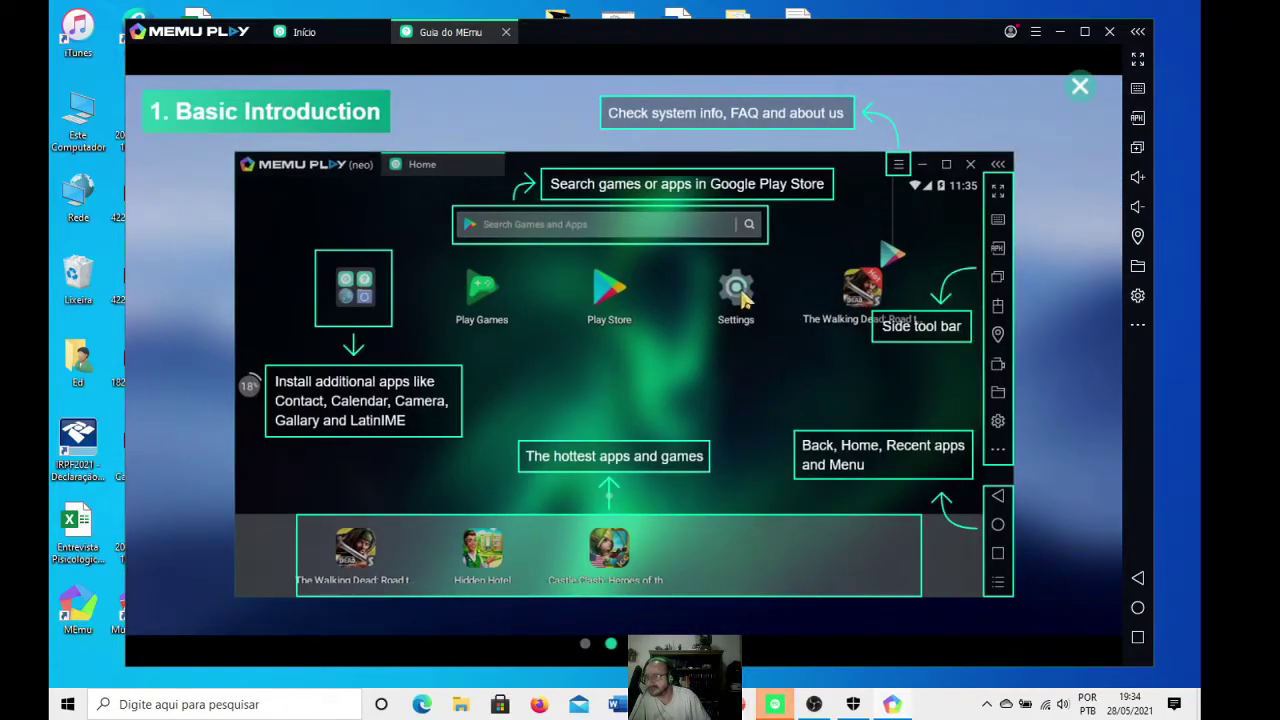
- Dismiss the MEmu guide overlay and open the Configurar Android settings
click(1080, 86)
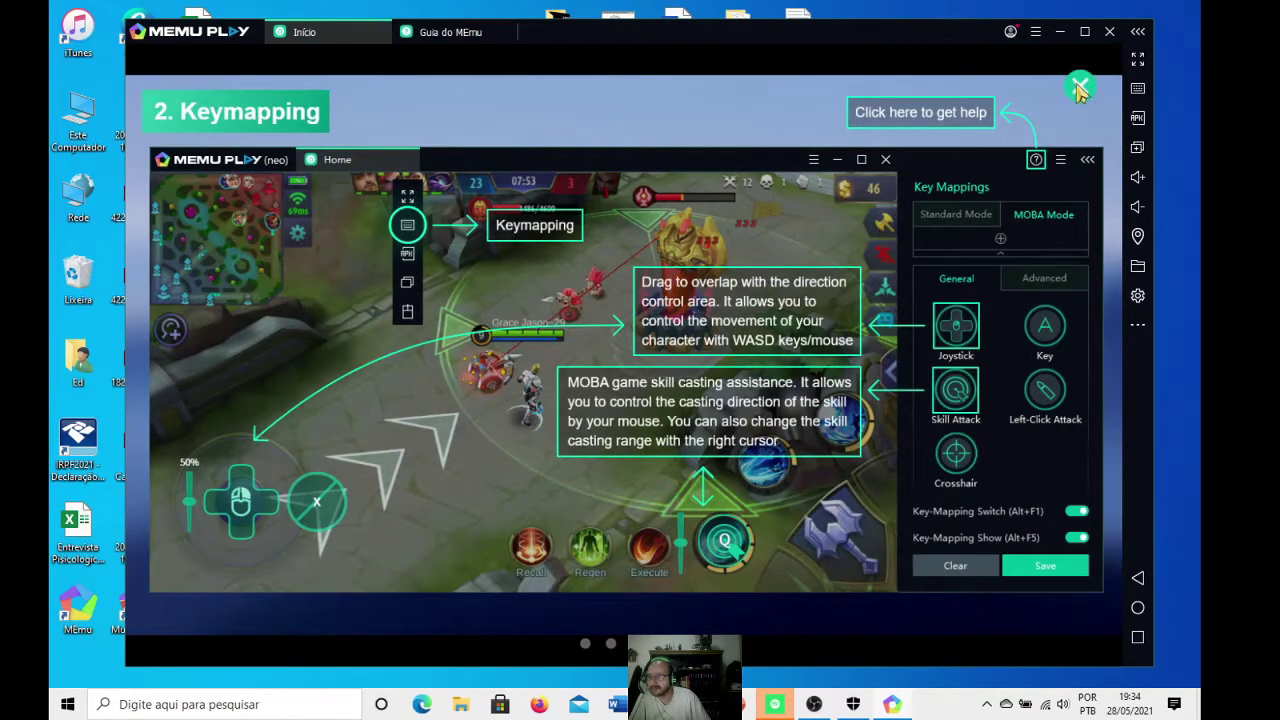
click(1080, 88)
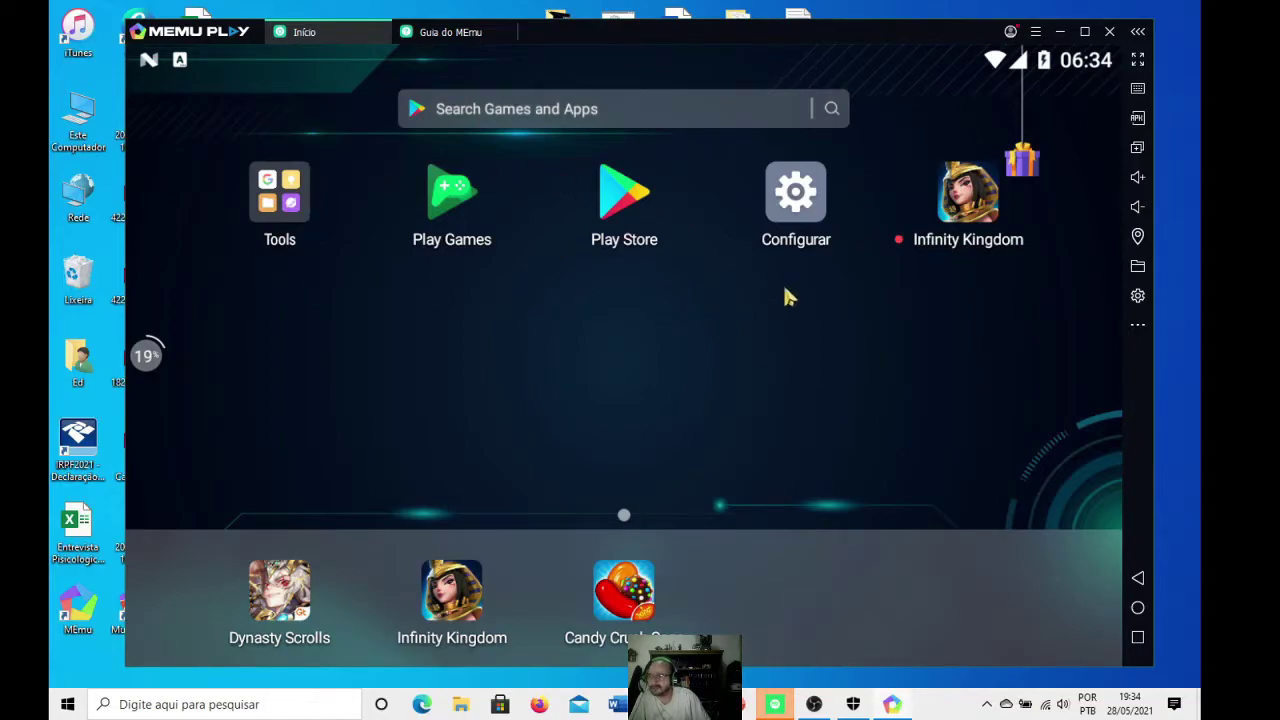
click(800, 210)
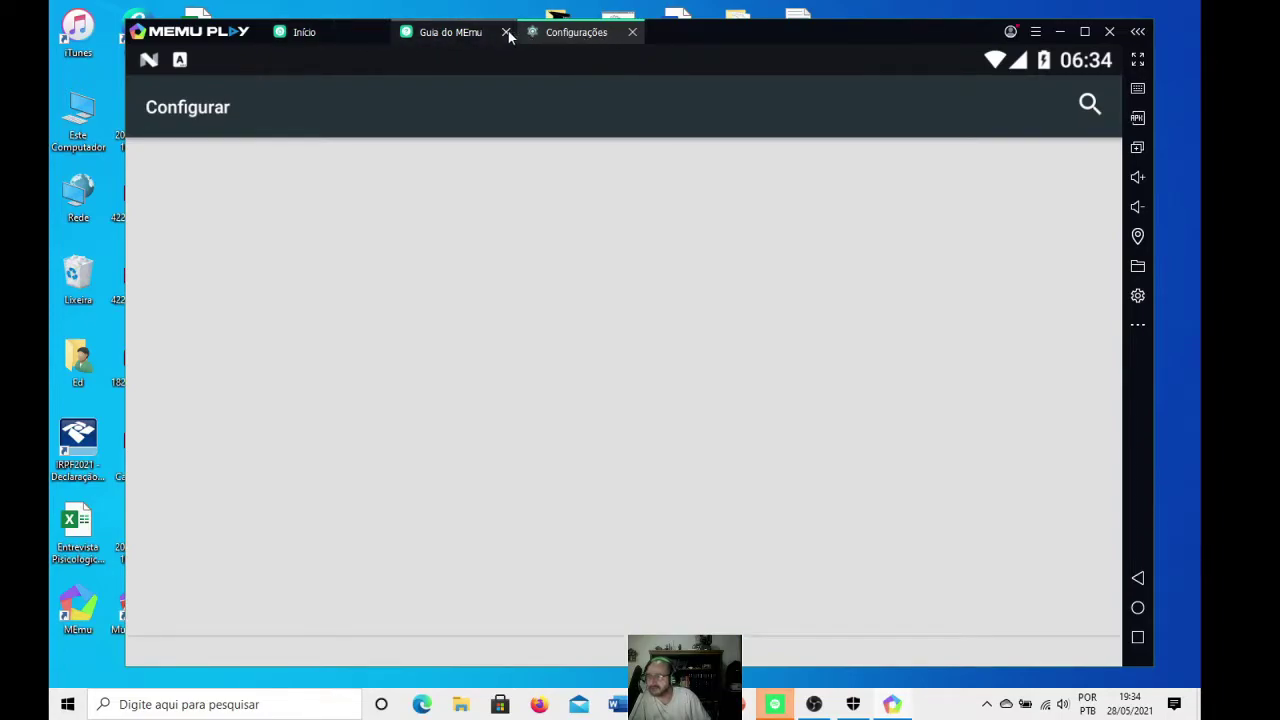
- Browse the settings, then close the Configurações and Guia do MEmu tabs
scroll(345, 340, down, 8)
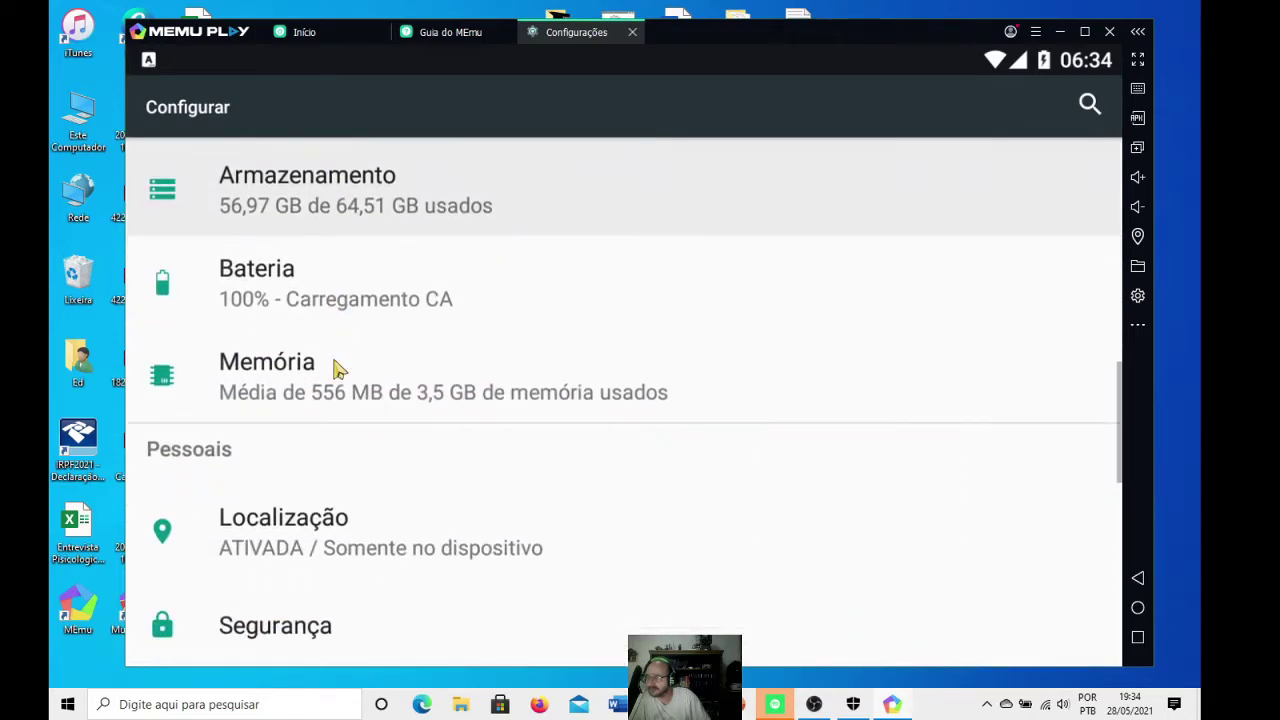
scroll(338, 370, up, 4)
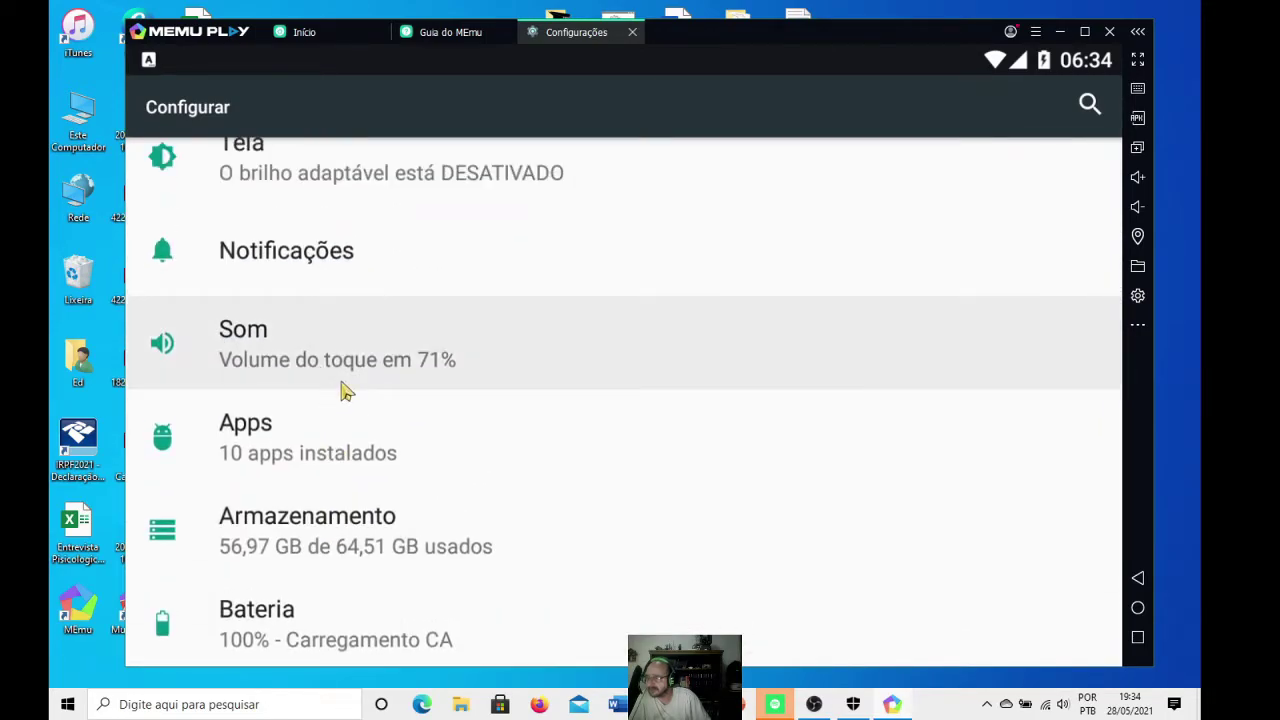
scroll(360, 370, up, 4)
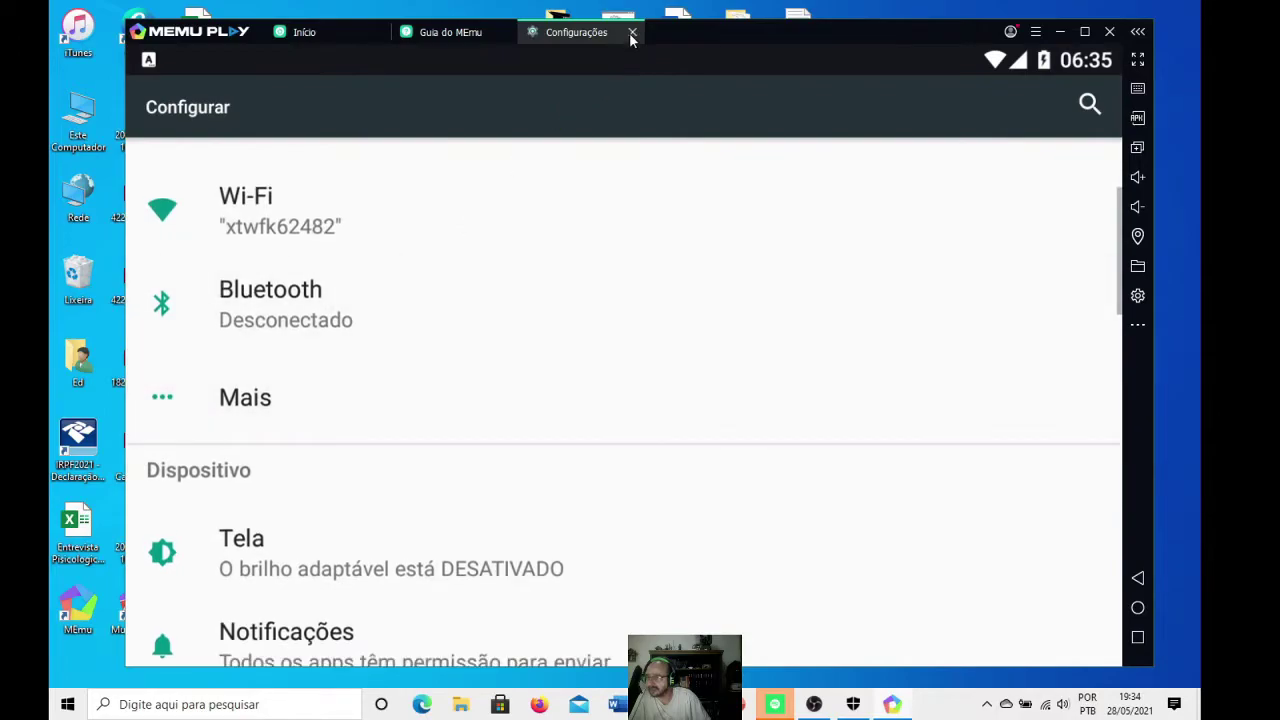
click(631, 34)
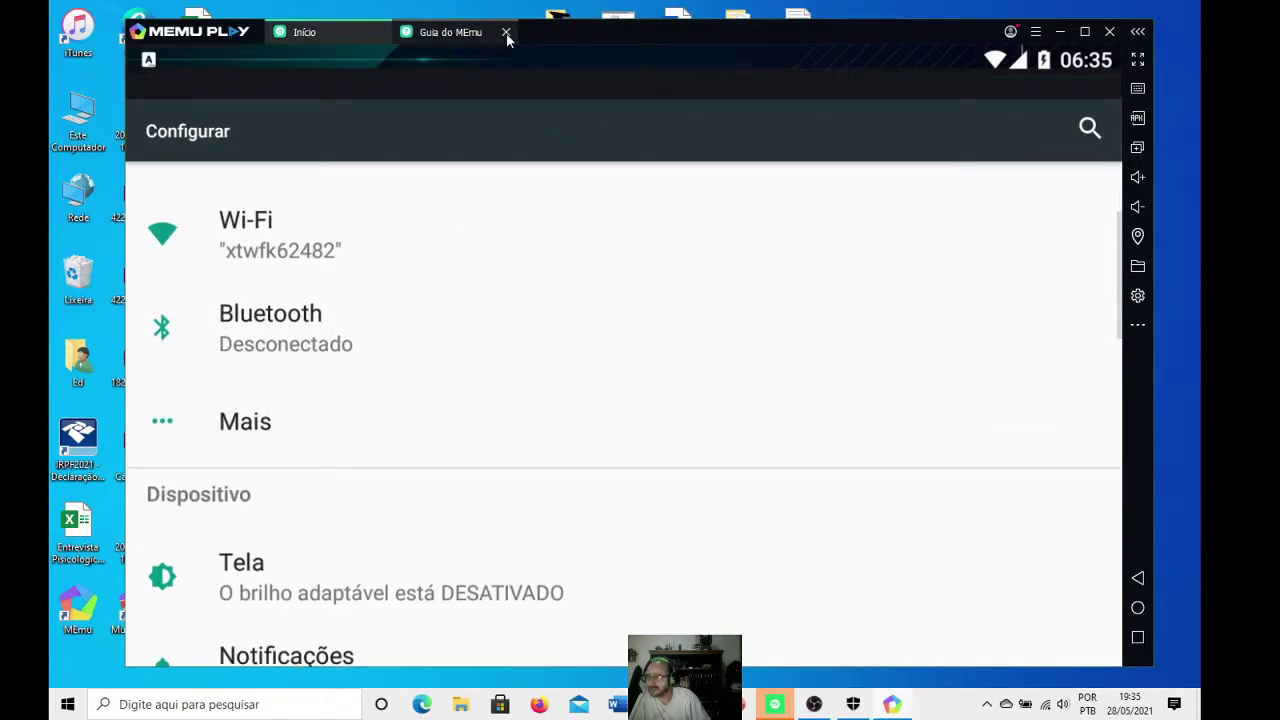
click(505, 35)
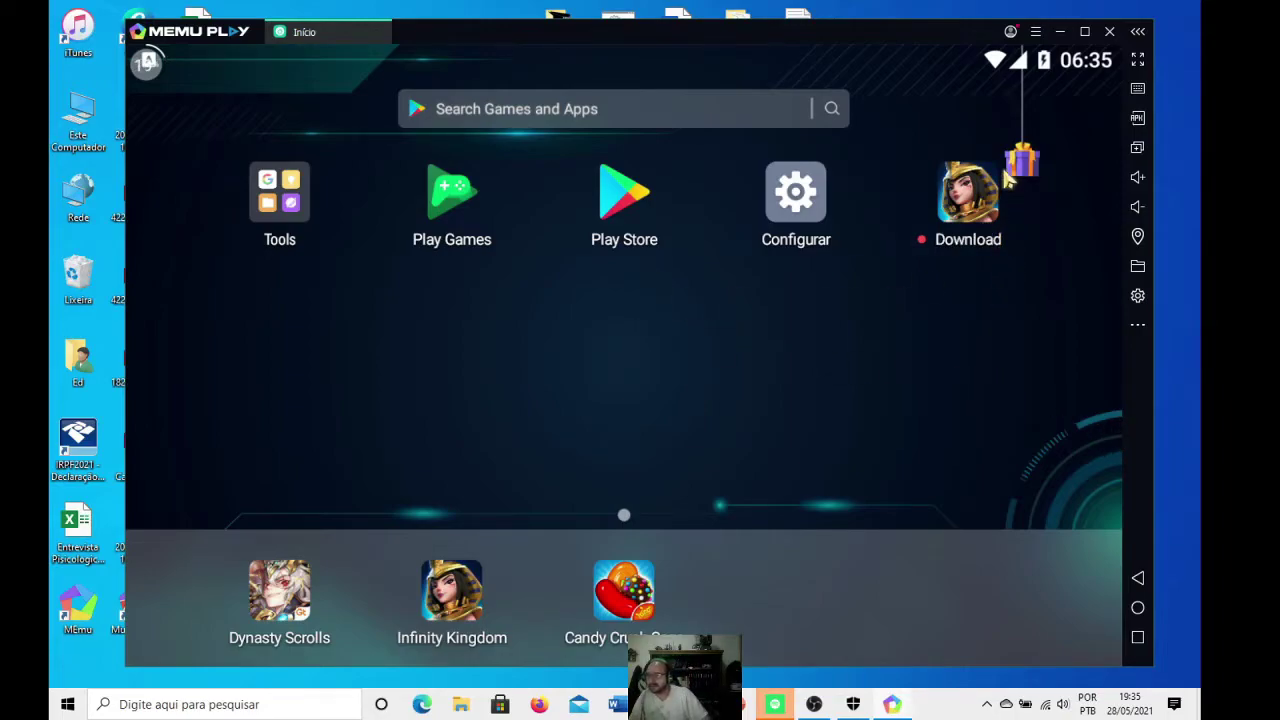
- Open the Play Store and submit the Google account e-mail on the Fazer login page
click(612, 197)
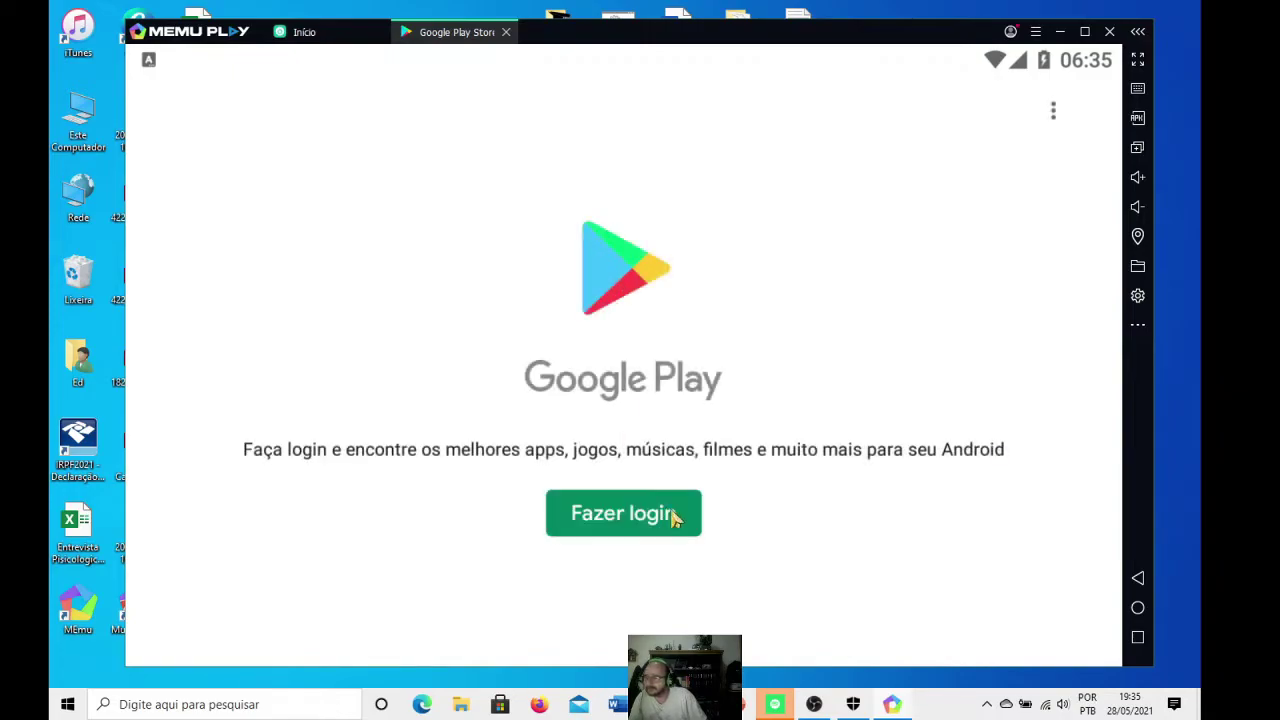
click(620, 514)
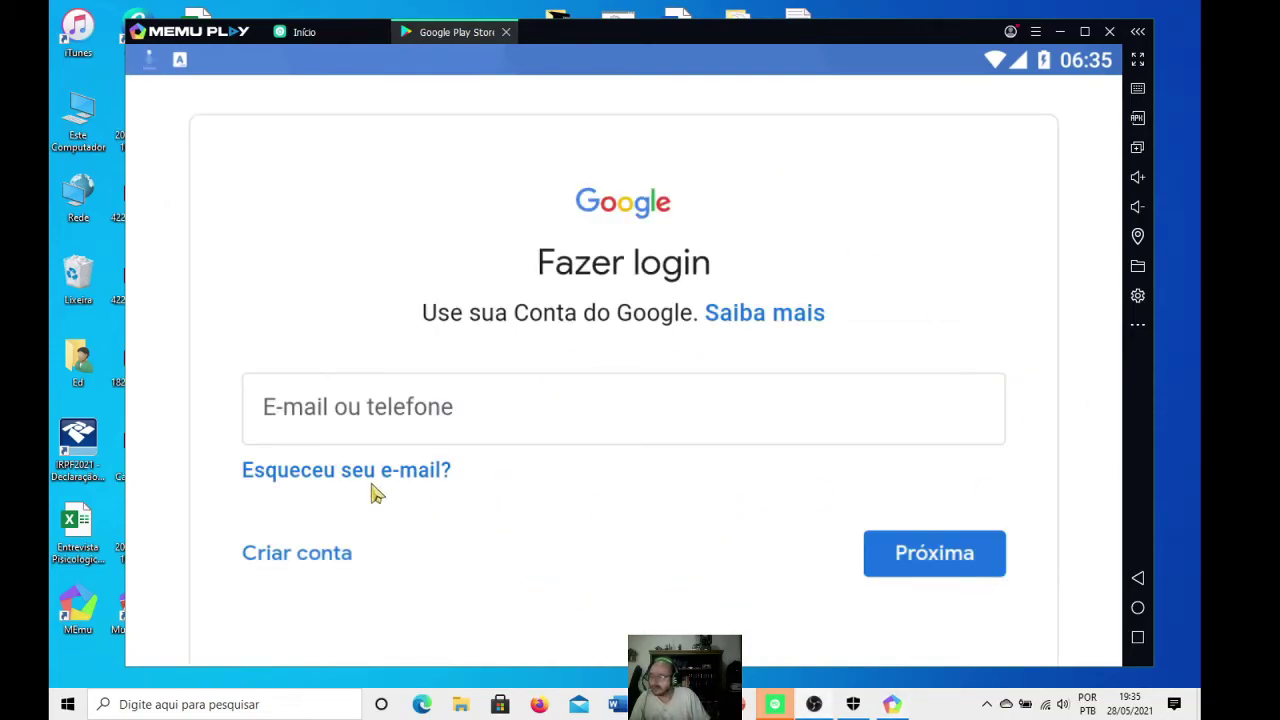
click(370, 428)
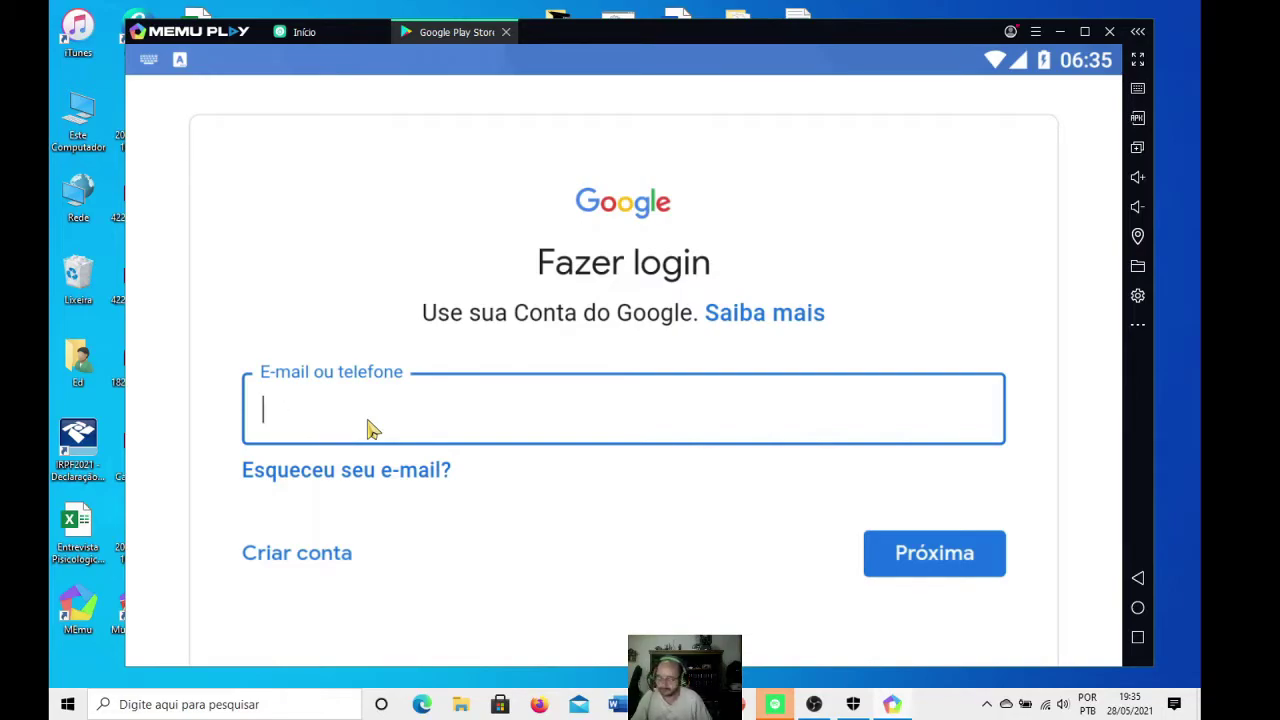
click(367, 428)
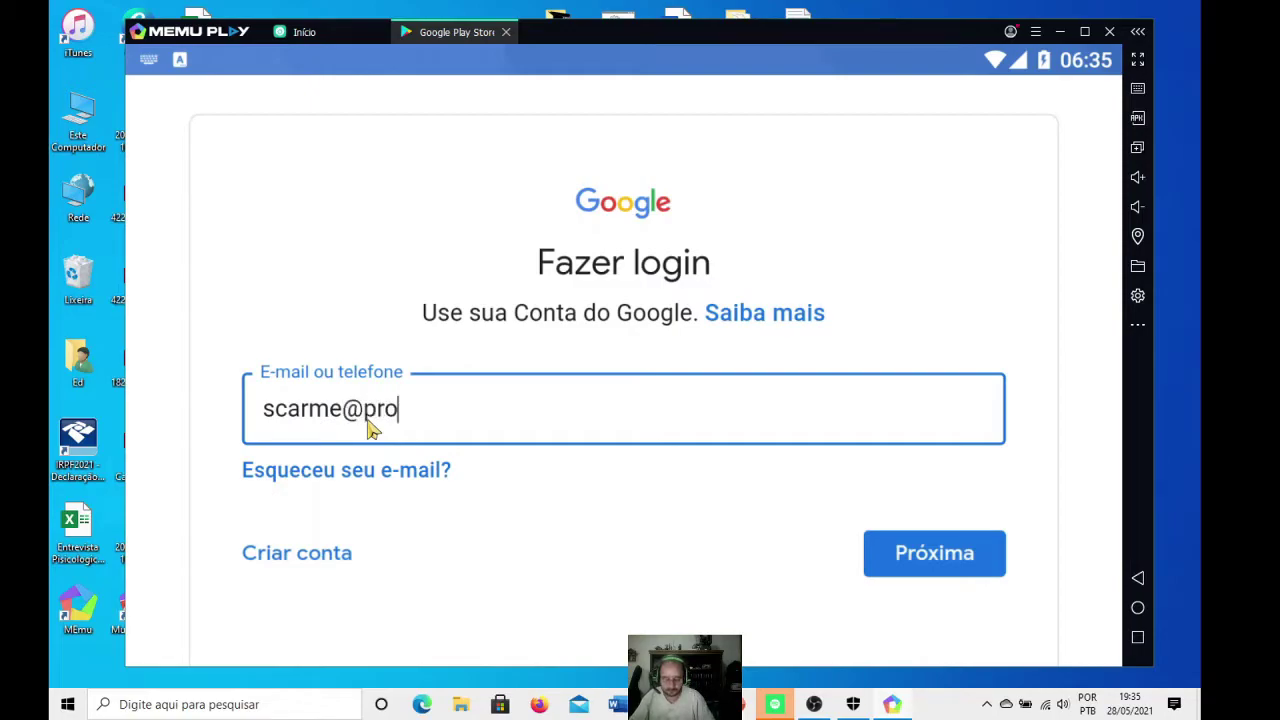
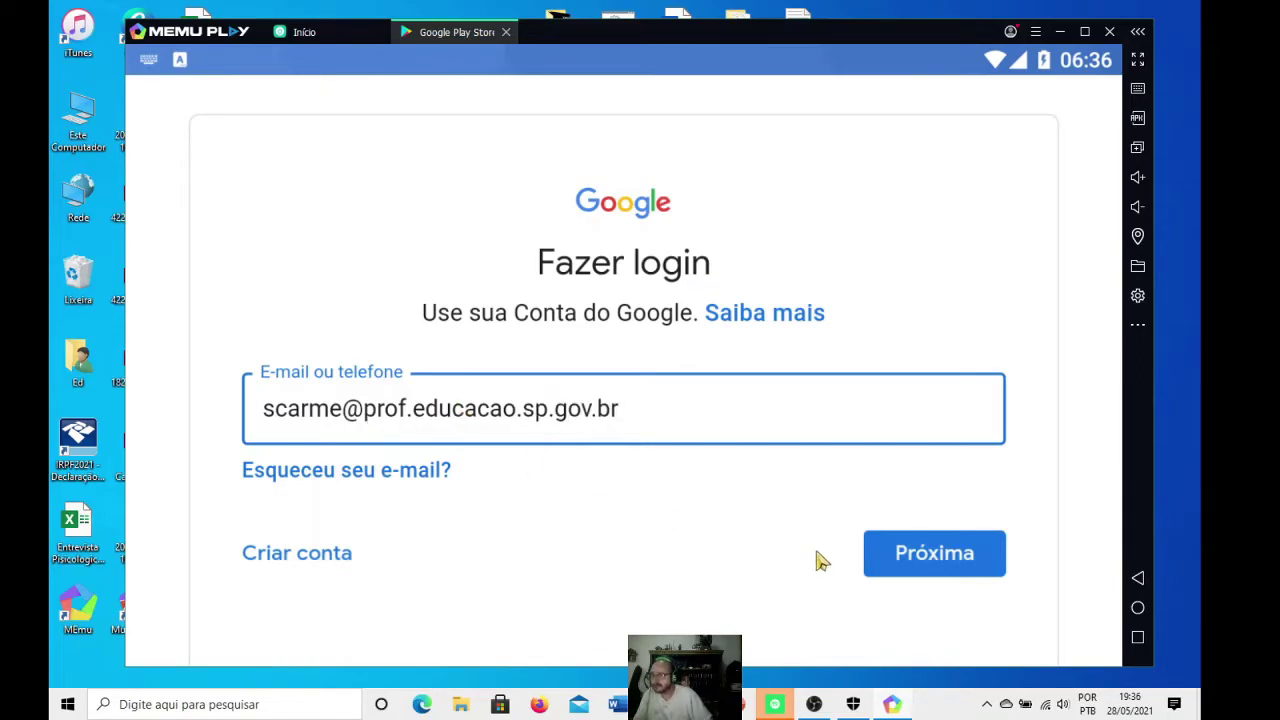
click(900, 566)
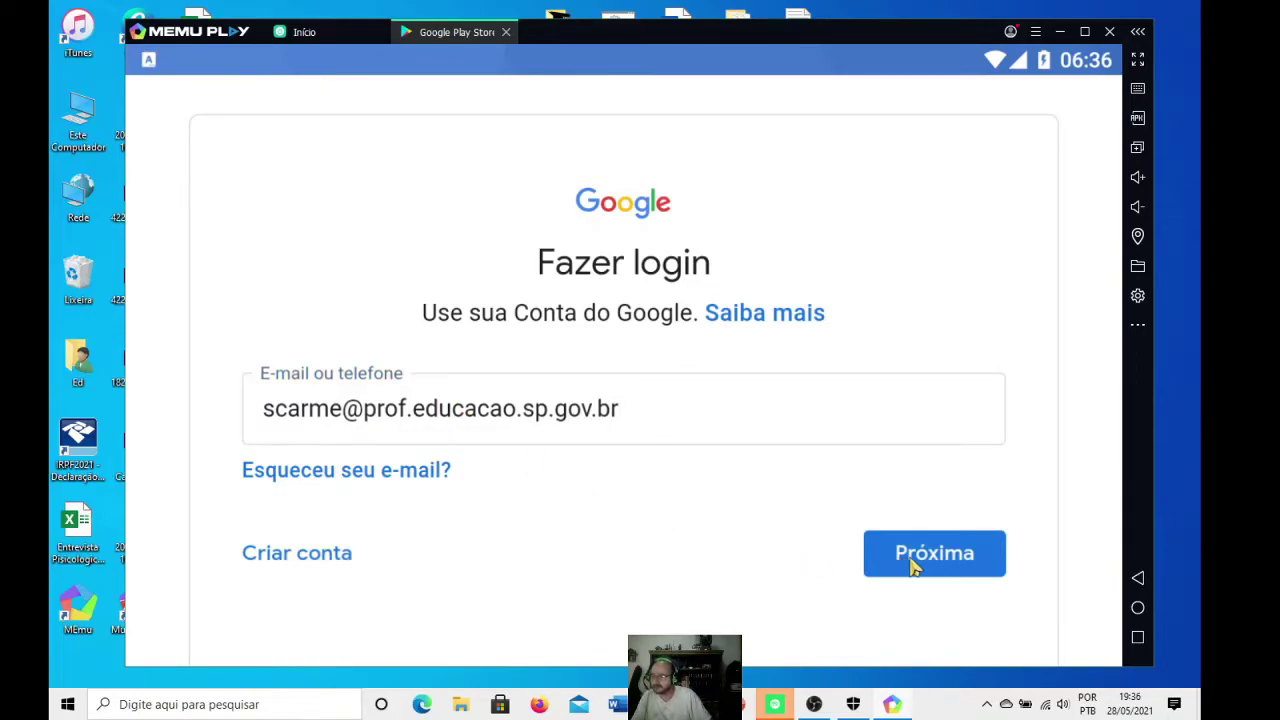
click(905, 566)
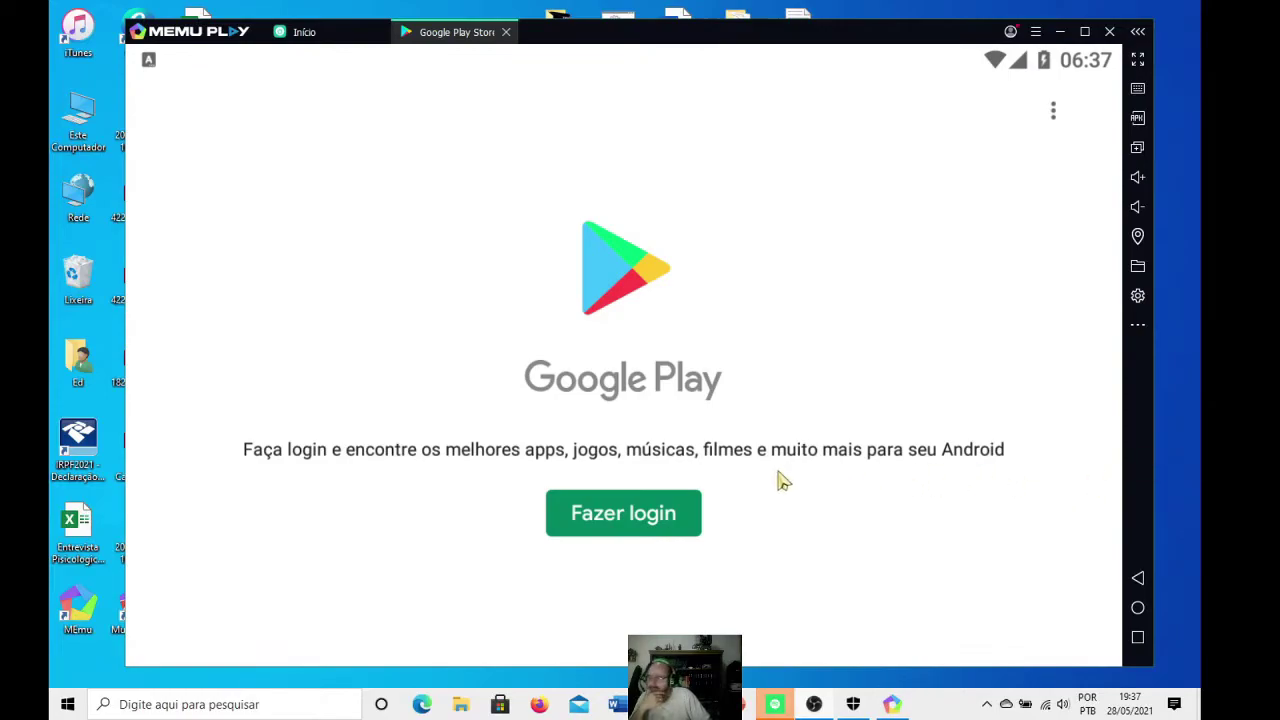
- Sign in, accepting the Google terms (Concordo) and Serviços do Google settings (ACEITAR)
click(620, 520)
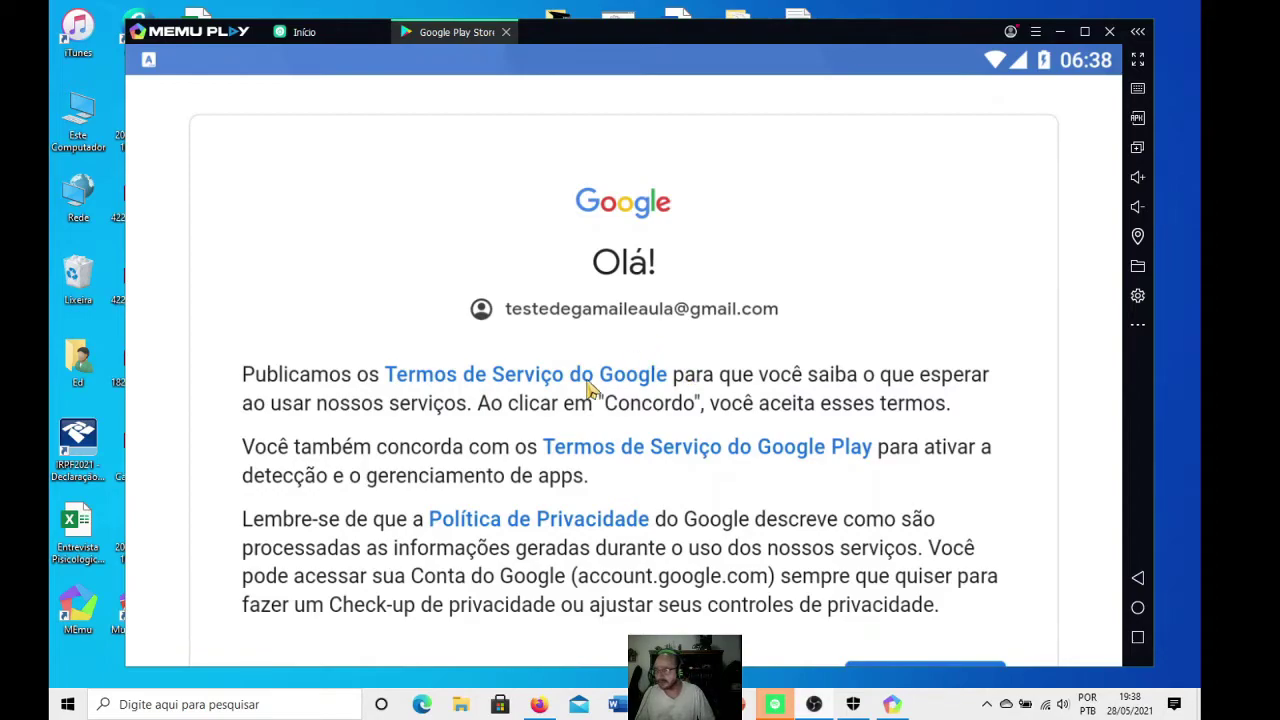
scroll(590, 390, down, 3)
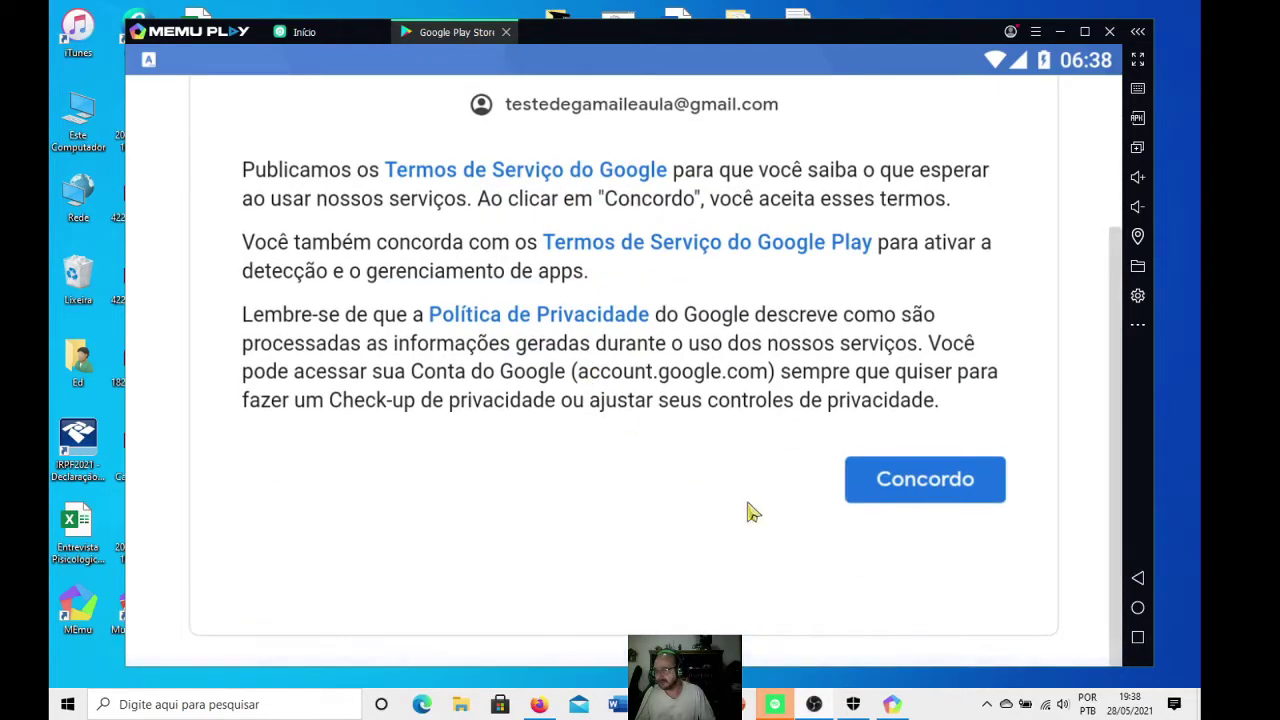
click(910, 487)
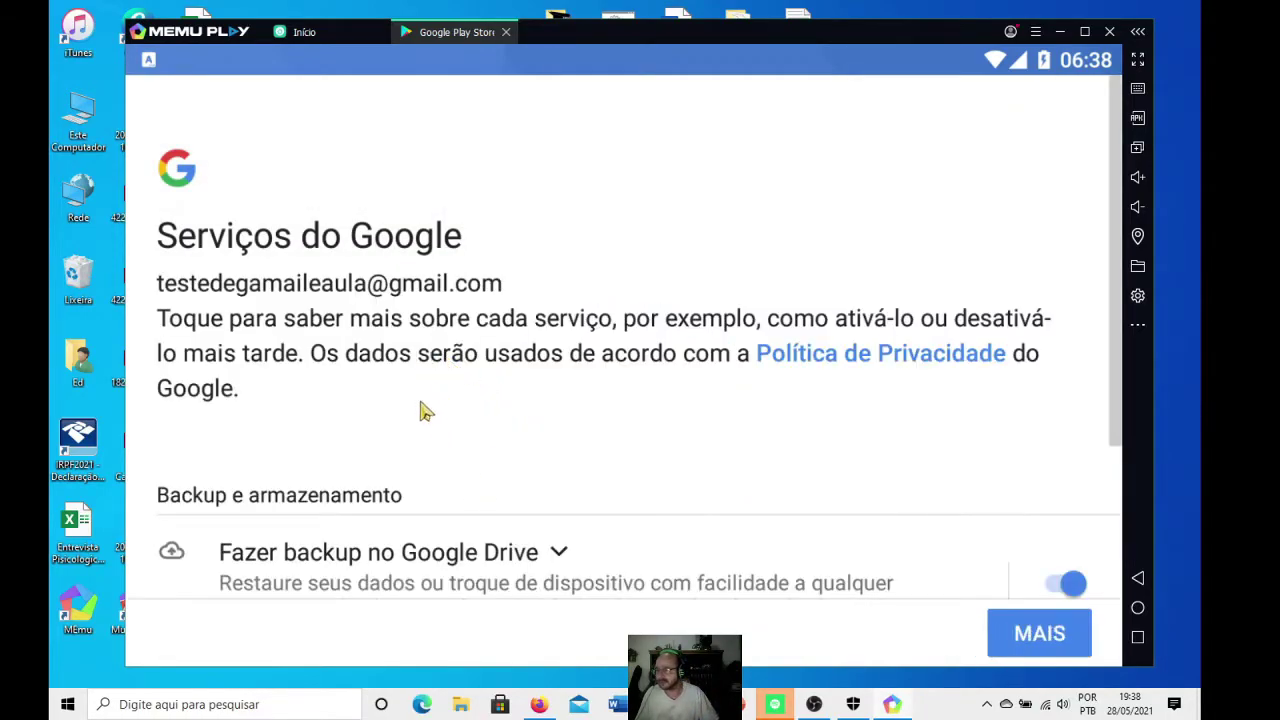
scroll(500, 428, down, 3)
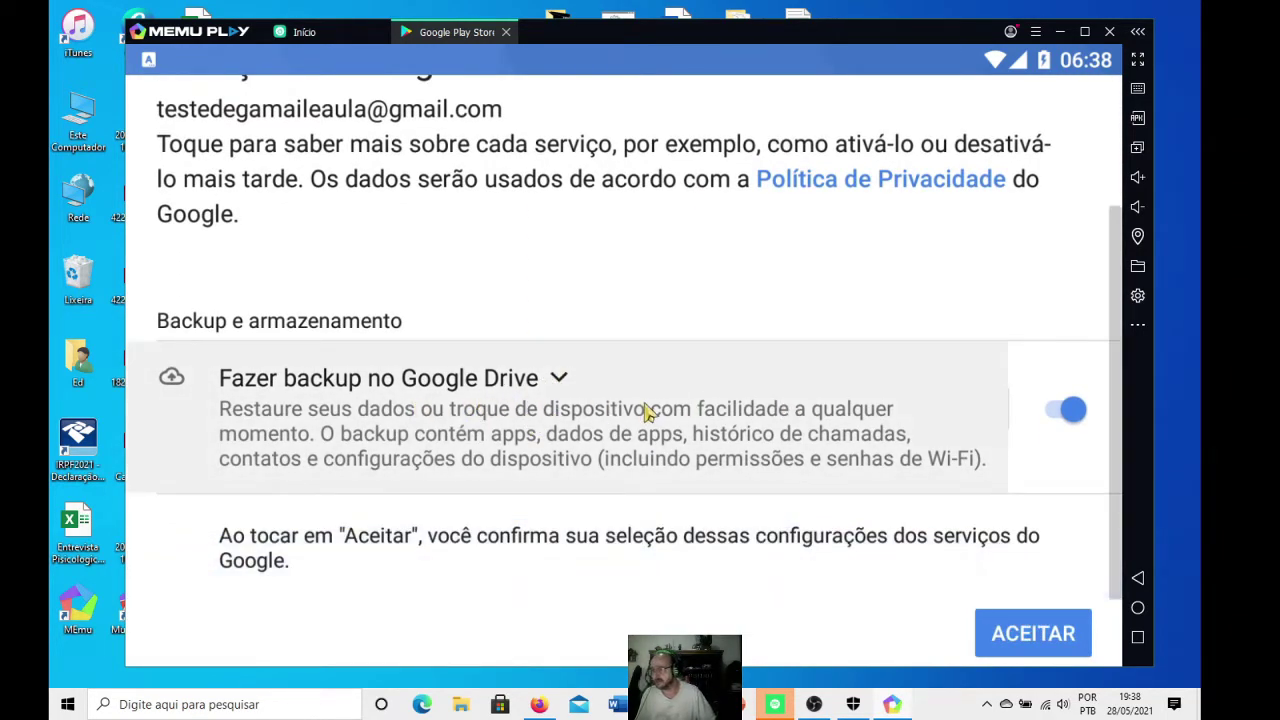
scroll(651, 414, up, 3)
click(1035, 648)
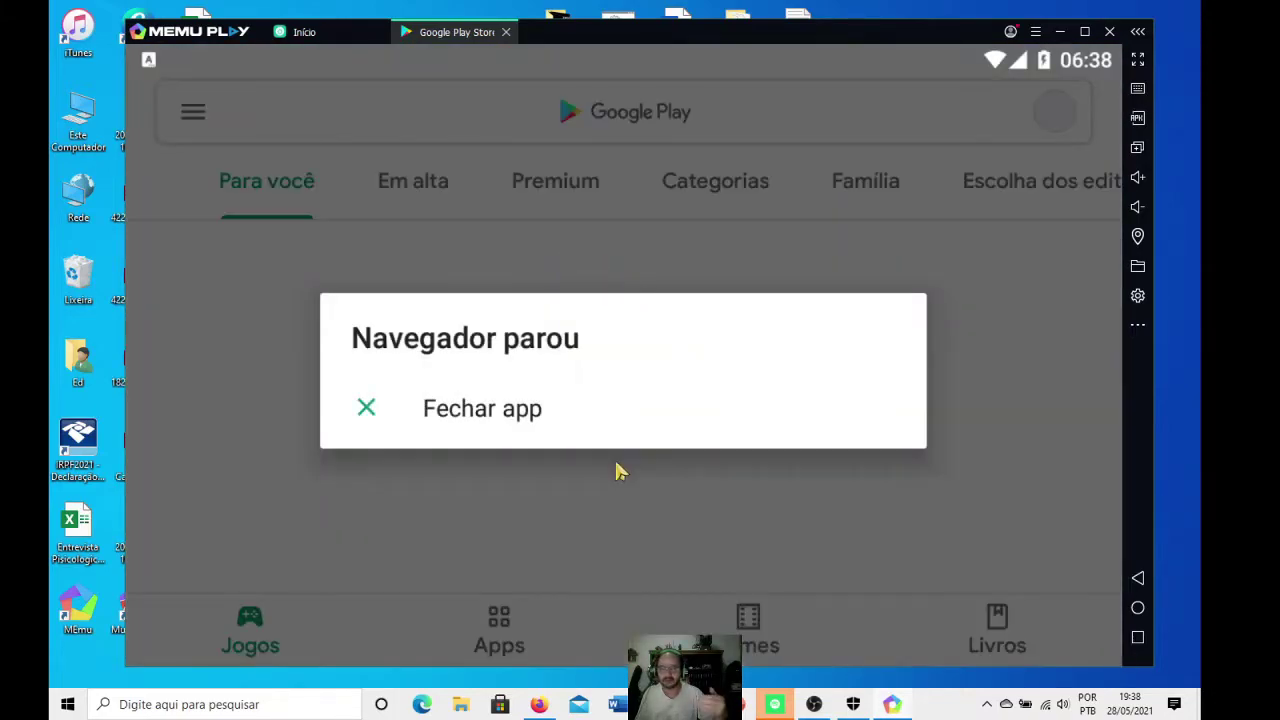
- Close the browser crash notice, decline Play Pass, and restart the Play Store
click(503, 435)
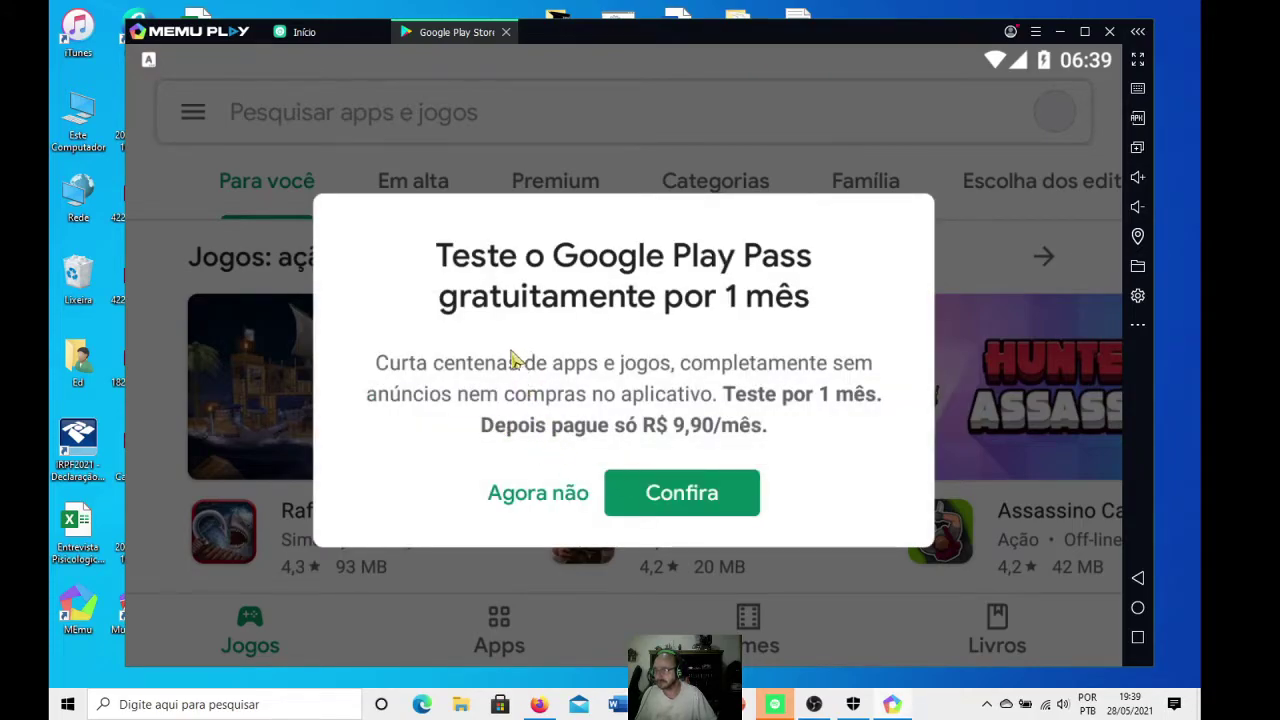
click(578, 497)
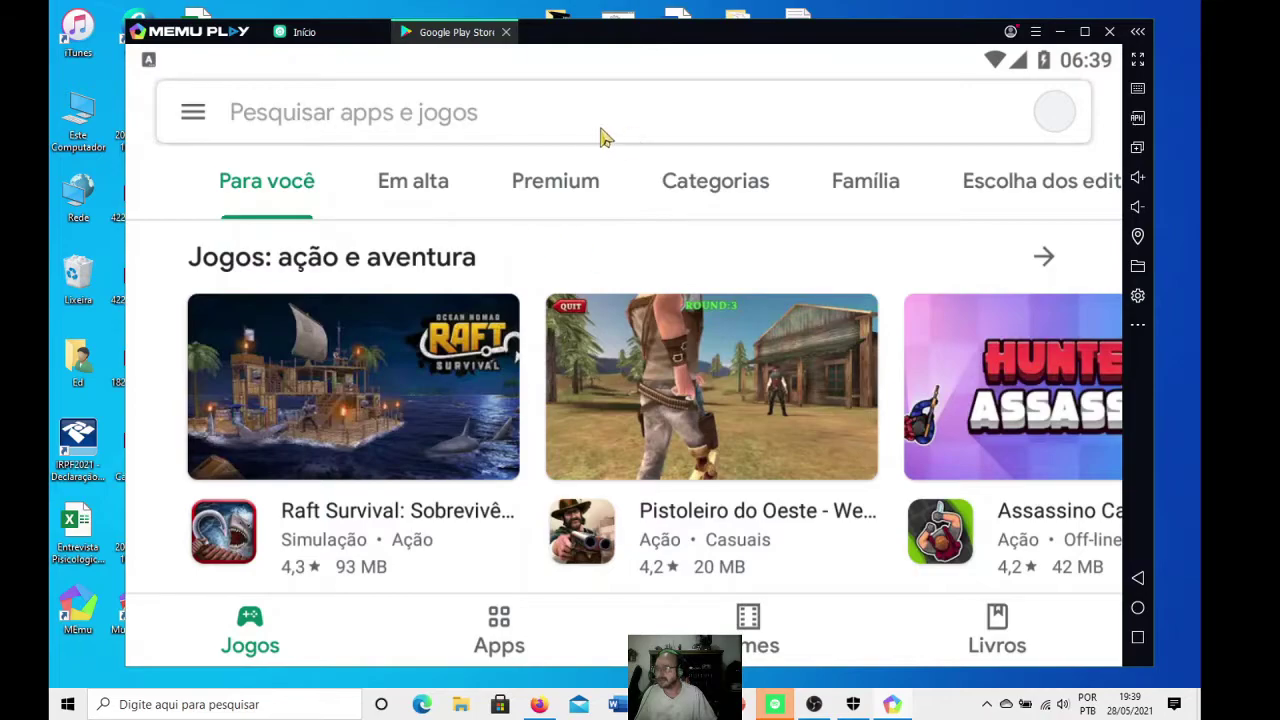
click(504, 33)
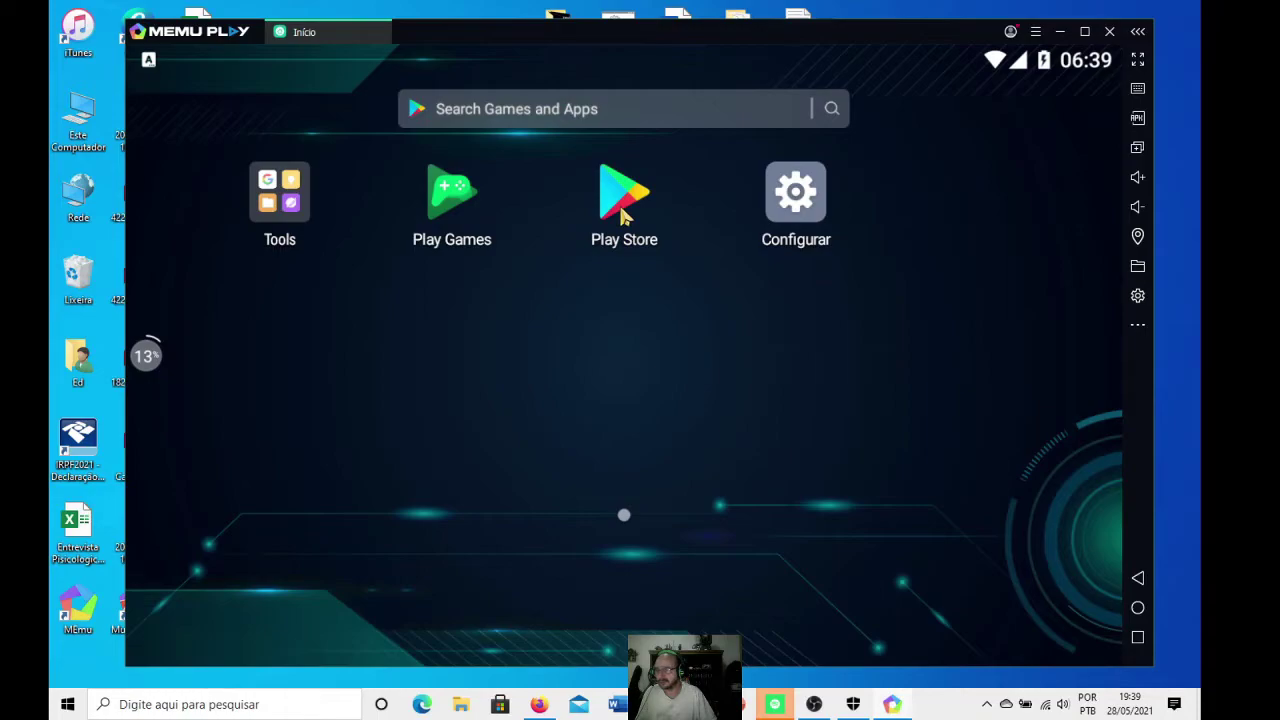
click(622, 215)
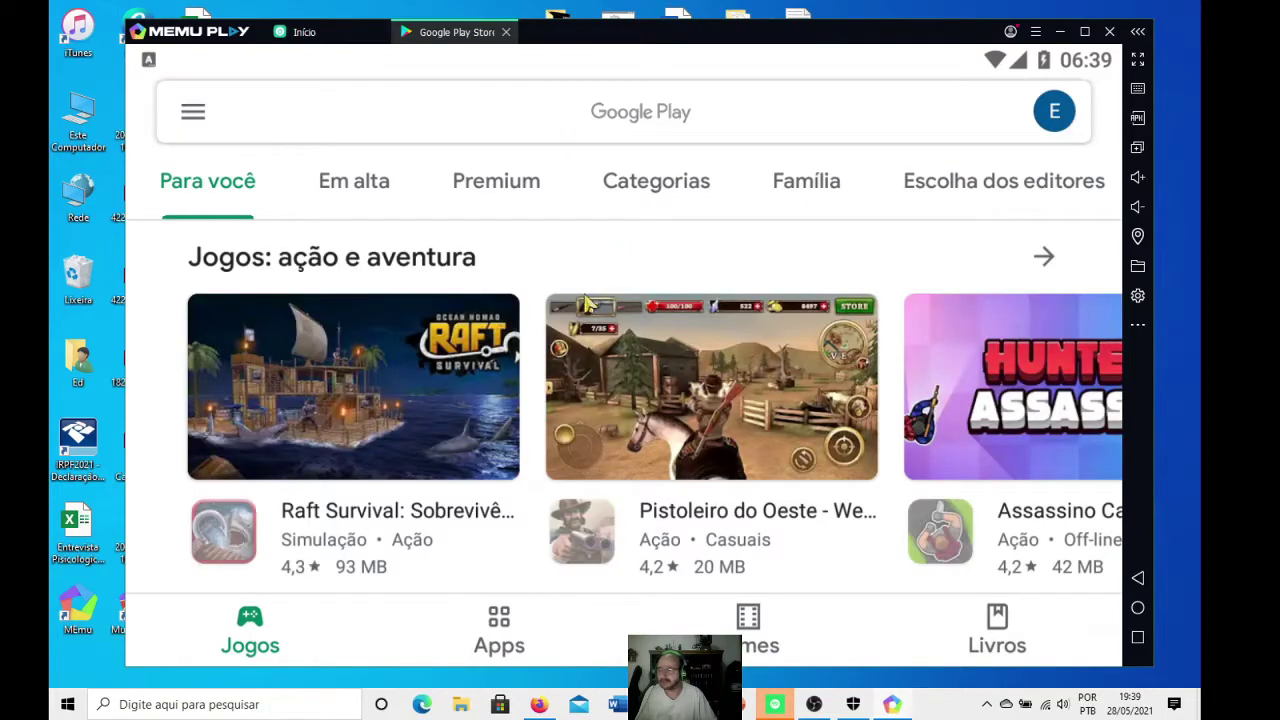
- Search 'naves espaciais' and install Galaxy Attack: Alien Shooter from the results
click(415, 130)
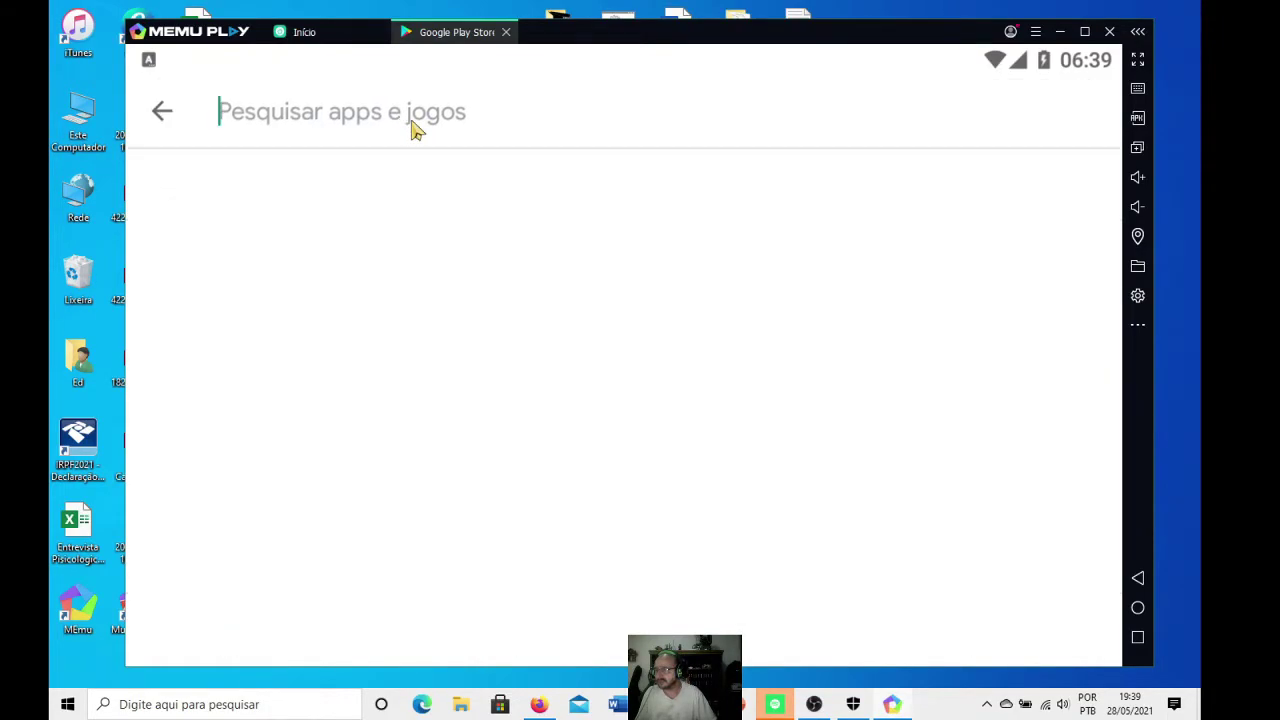
text(naves)
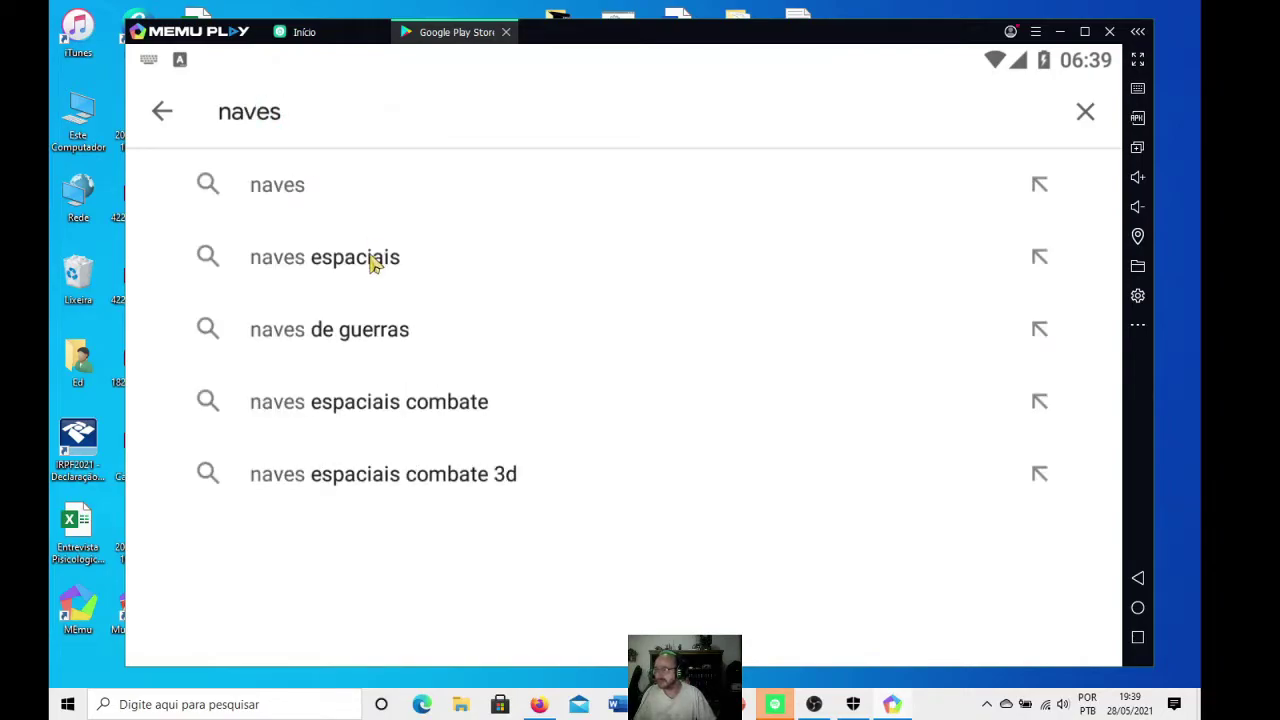
click(371, 259)
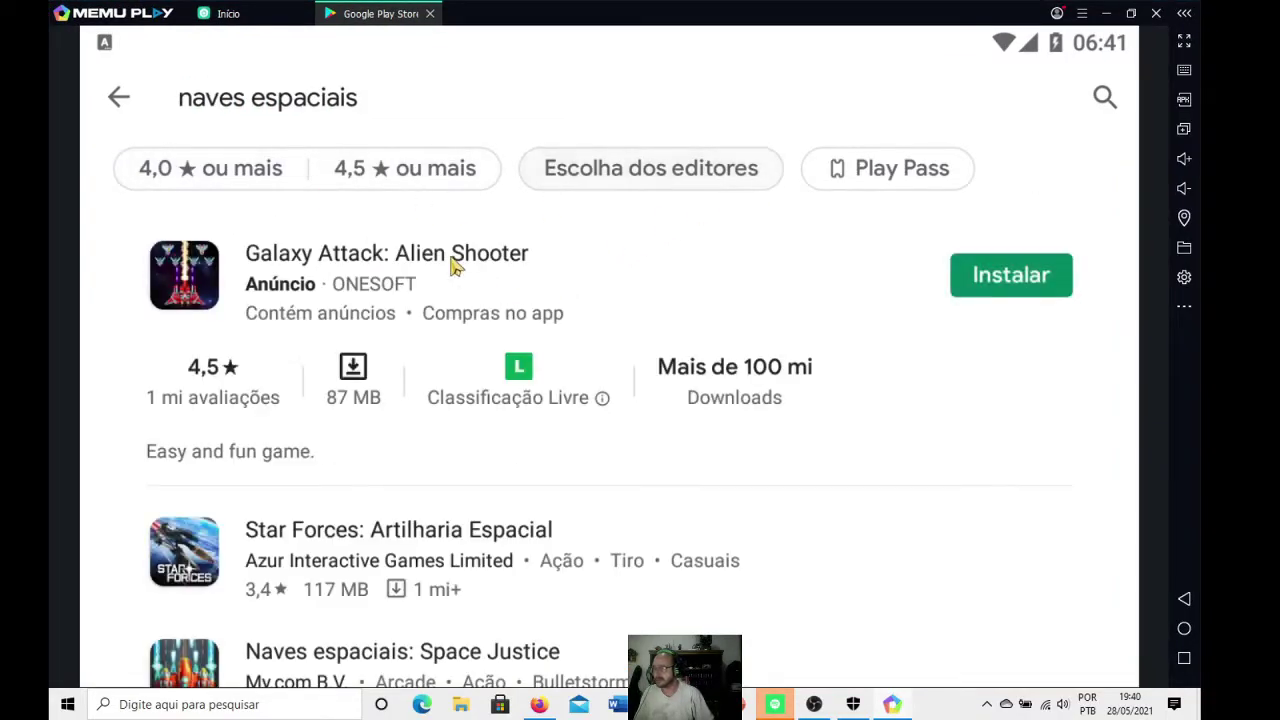
scroll(325, 288, down, 5)
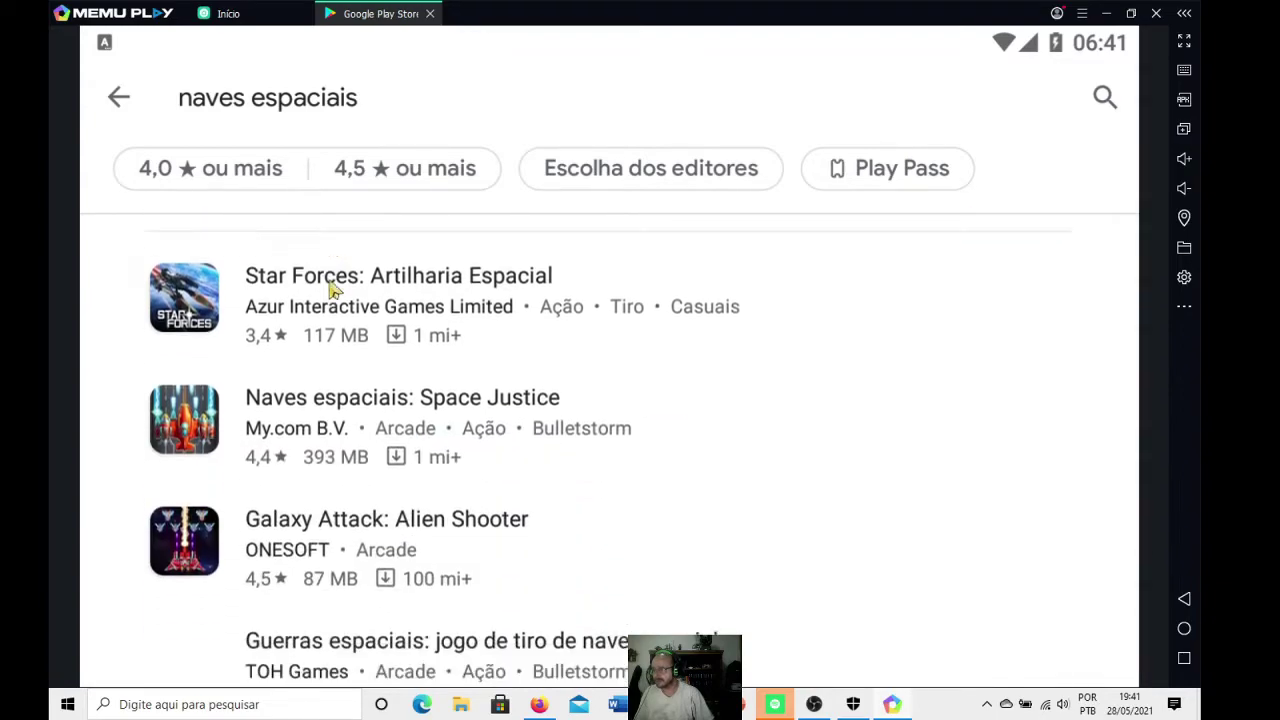
scroll(530, 378, up, 5)
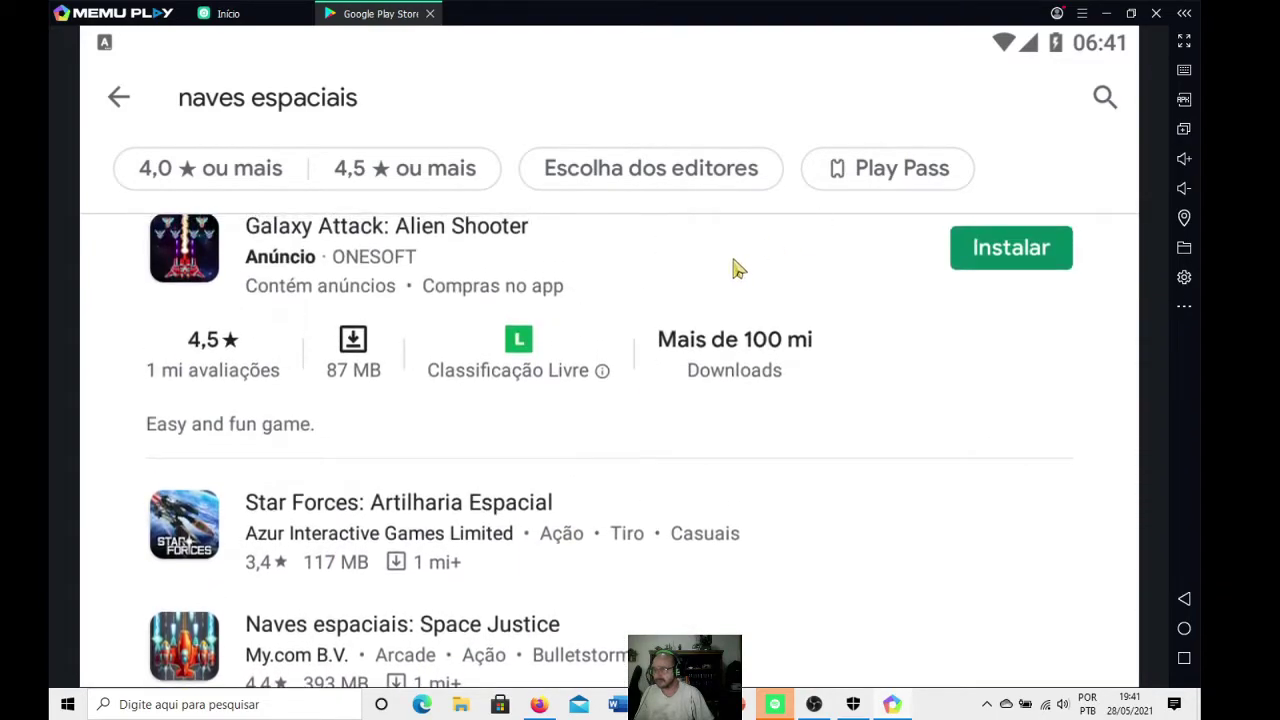
click(1003, 290)
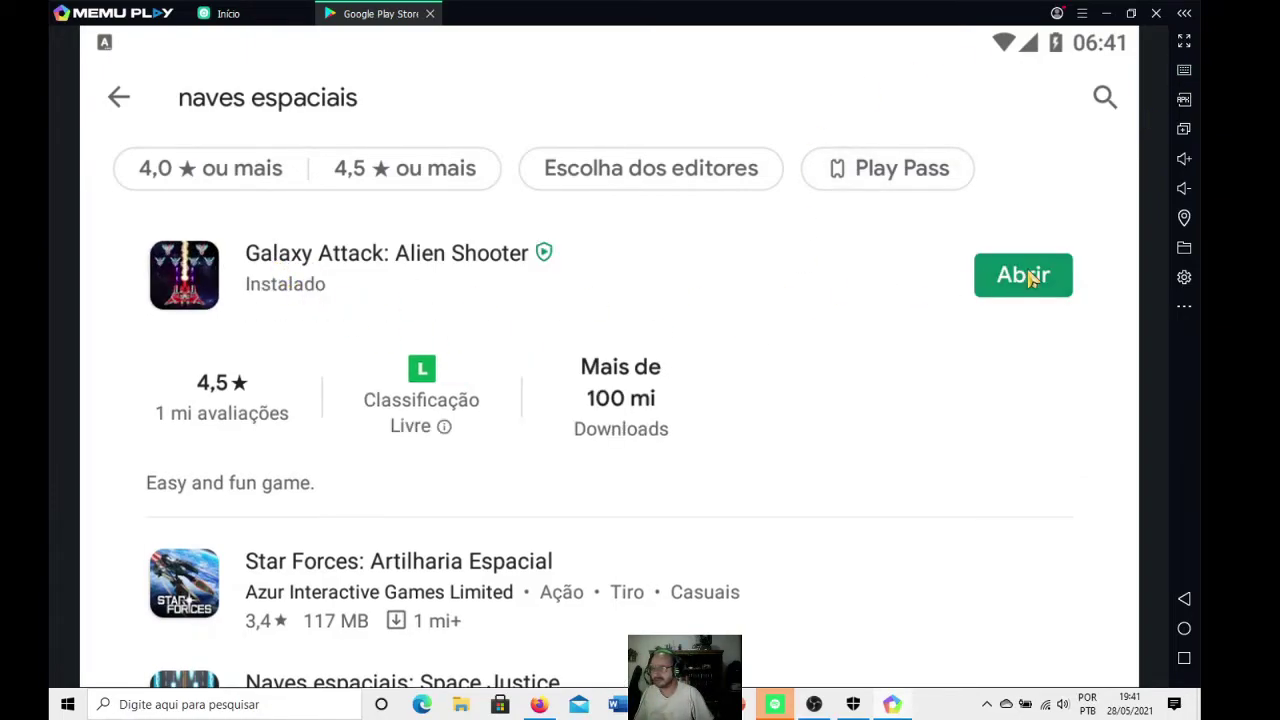
- Launch Galaxy Attack: Alien Shooter and steer the ship up and right to play
click(1030, 278)
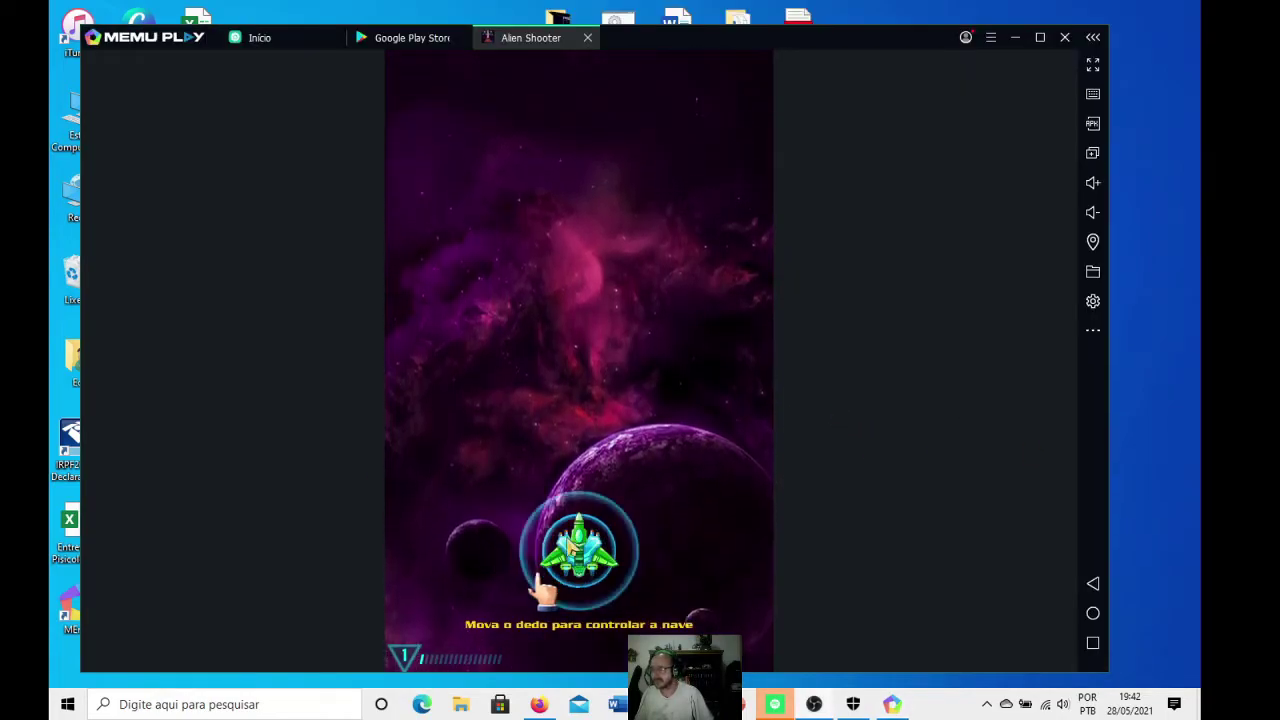
drag(448, 574, 684, 538)
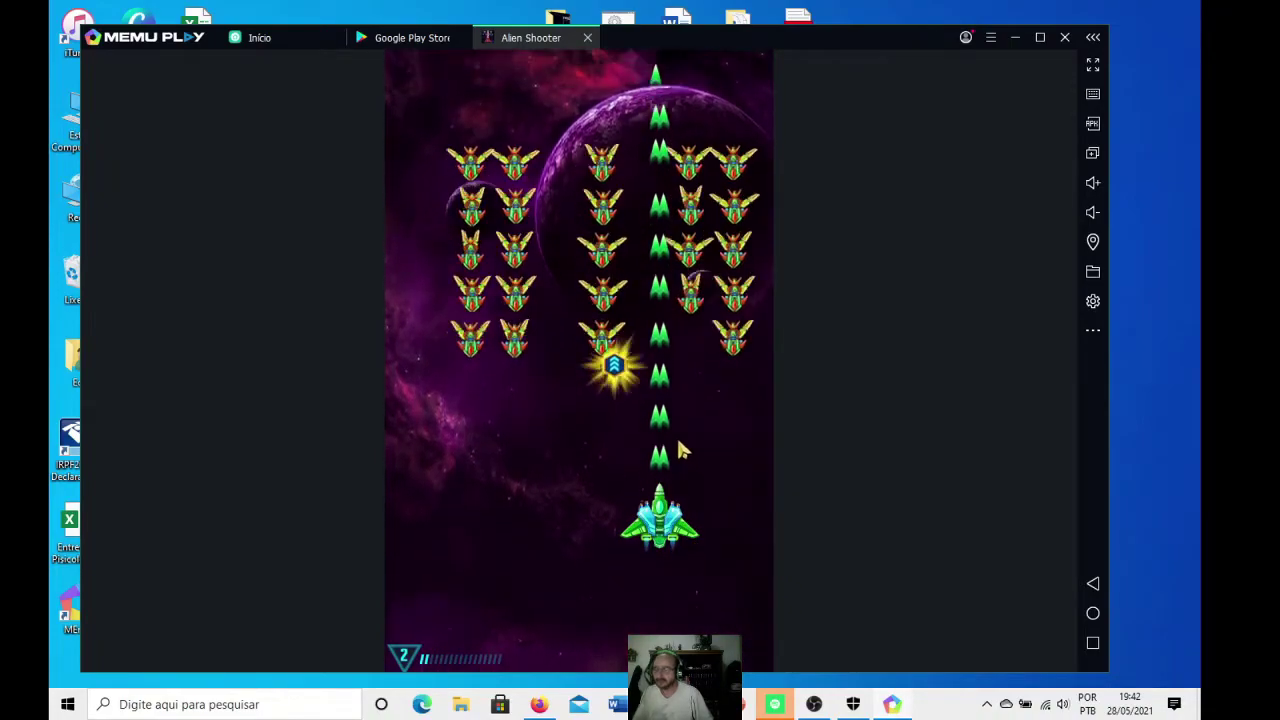
- Close the Alien Shooter game and return to the Play Store search results
click(588, 38)
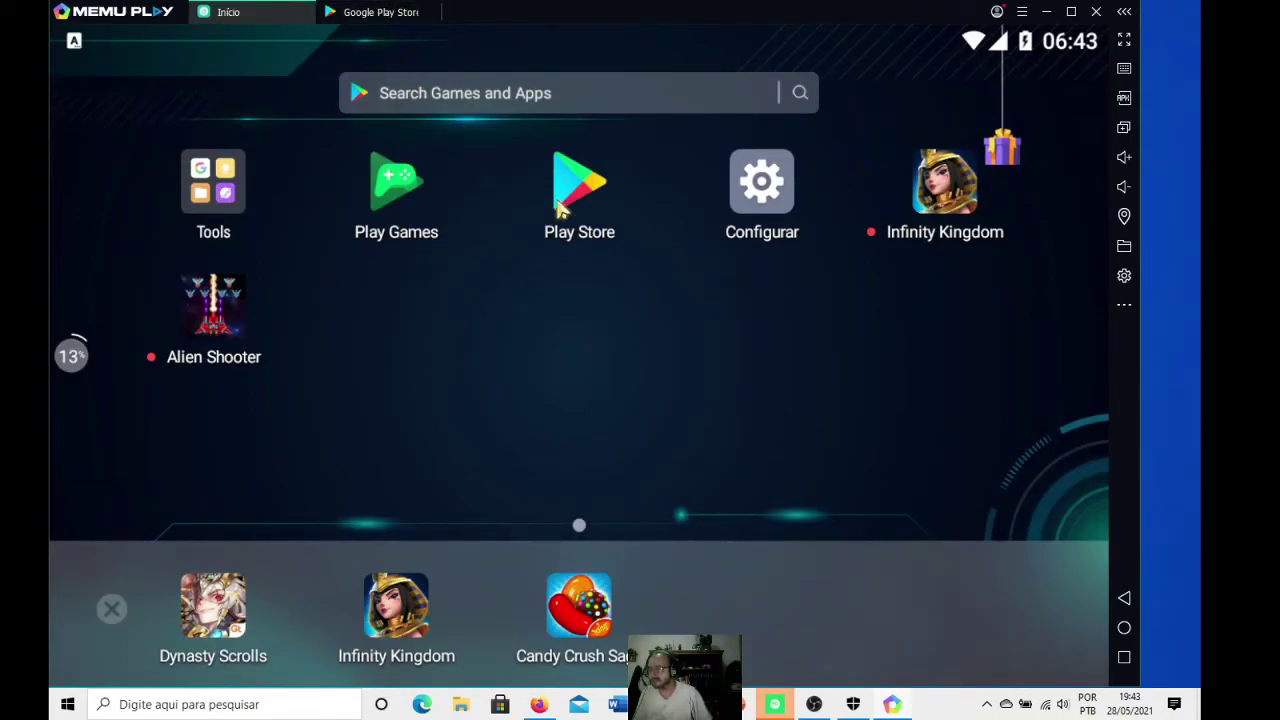
click(565, 200)
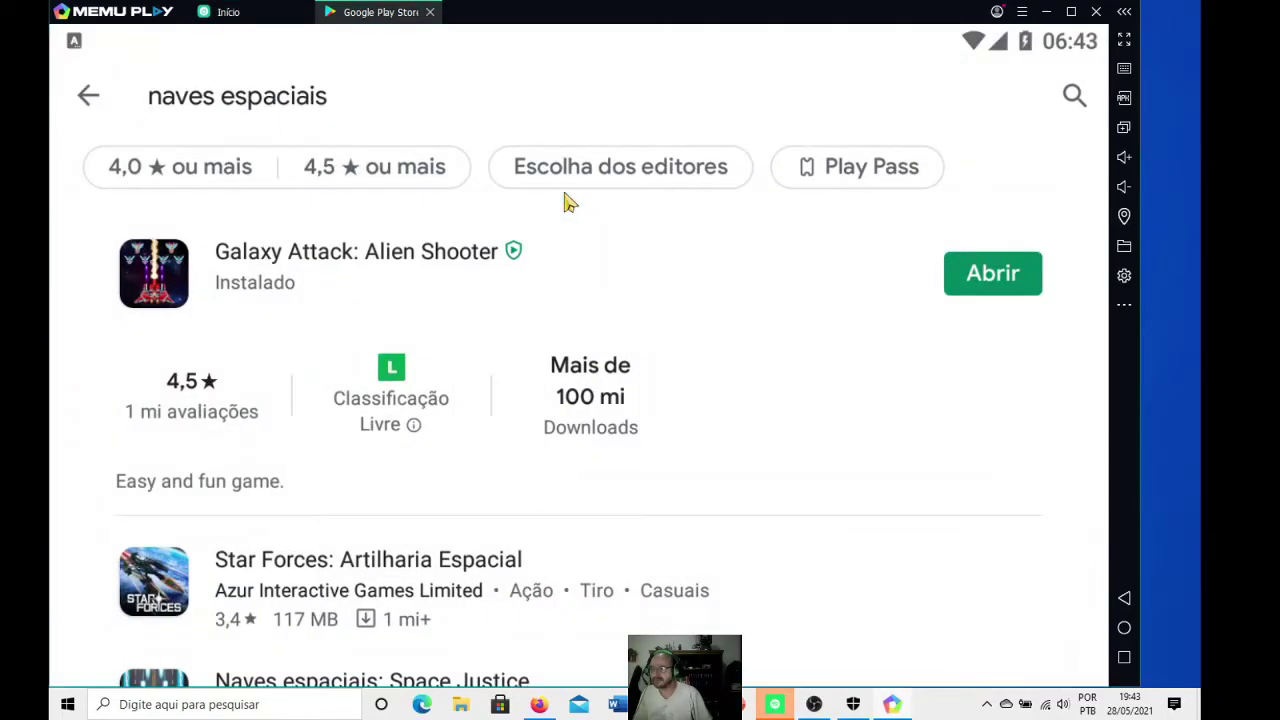
scroll(674, 355, down, 5)
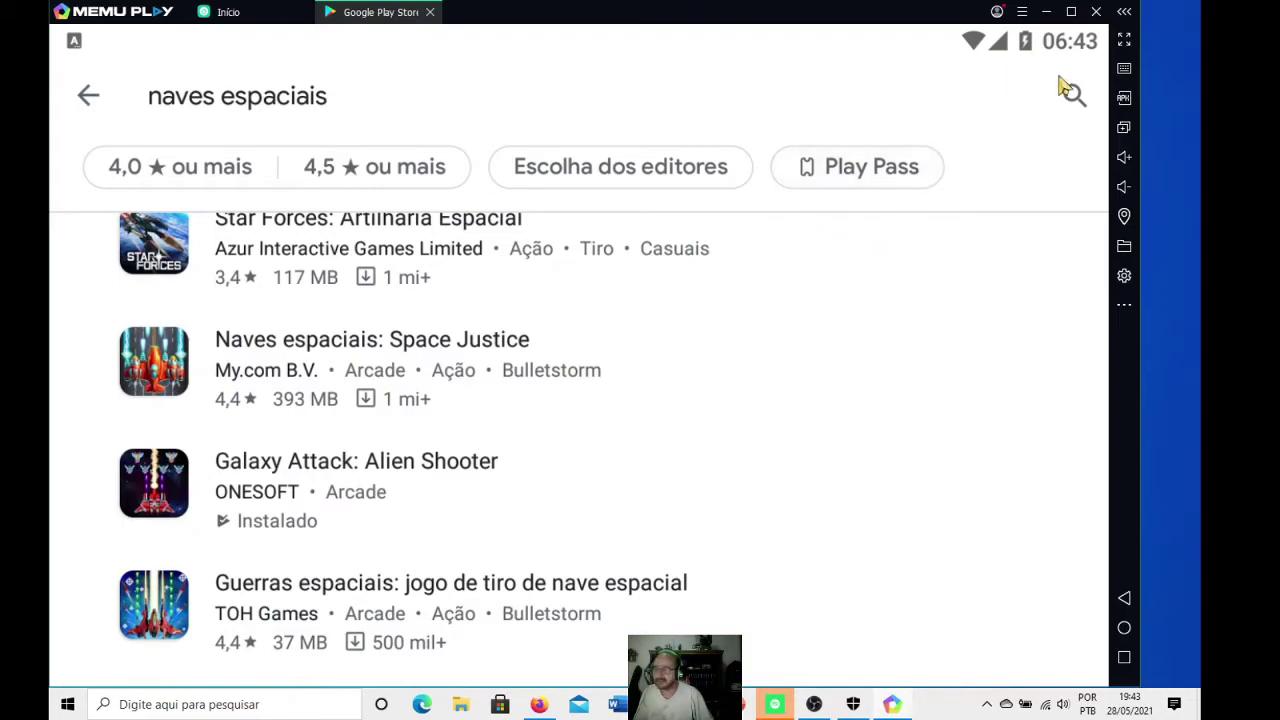
- Exit MEmu, move its desktop shortcut beside Multi-MEmu, and relaunch it
click(1097, 12)
click(586, 358)
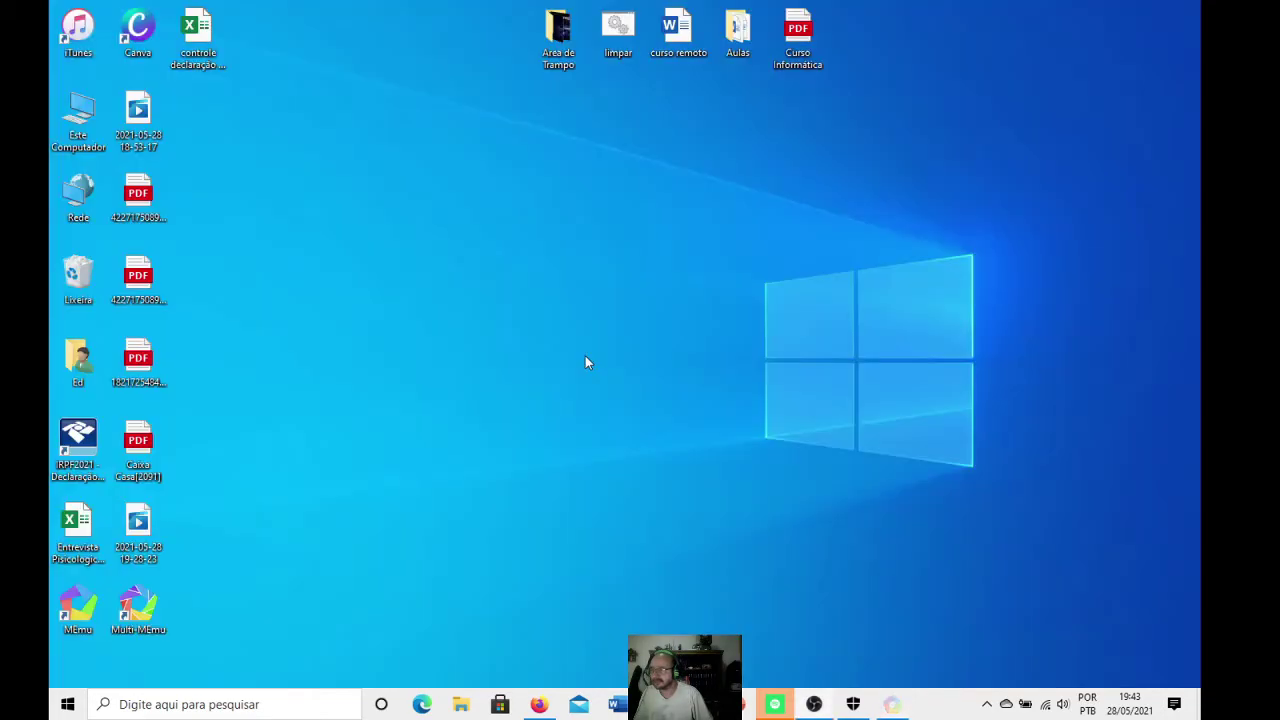
drag(80, 605, 222, 606)
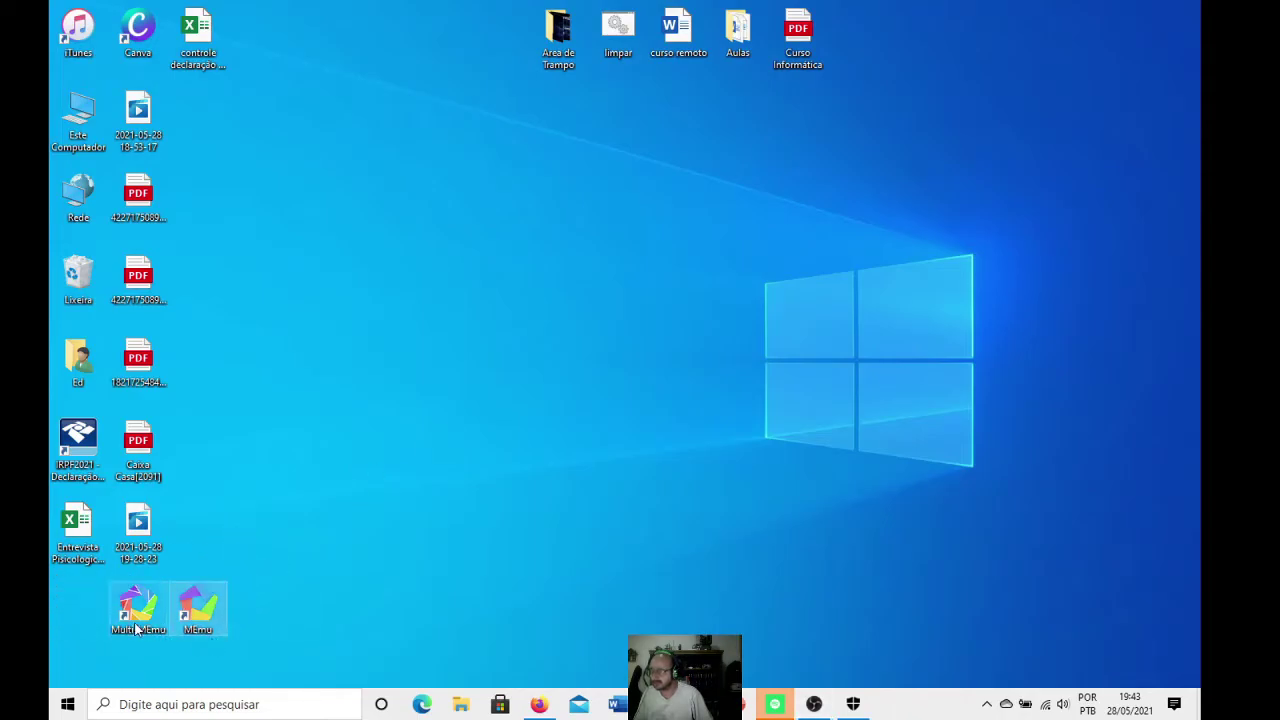
double_click(197, 607)
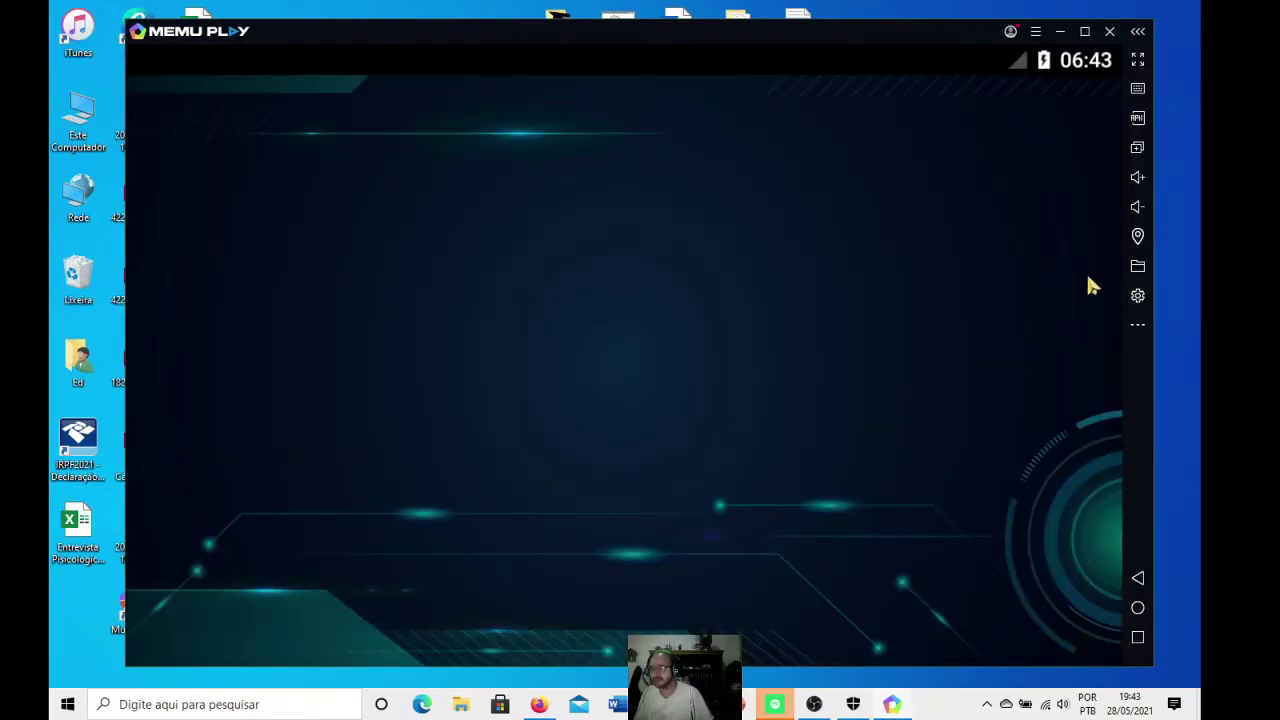
- In system settings keep the Superior preset, switch rendering to DirectX, then view Armazenamento
click(1138, 298)
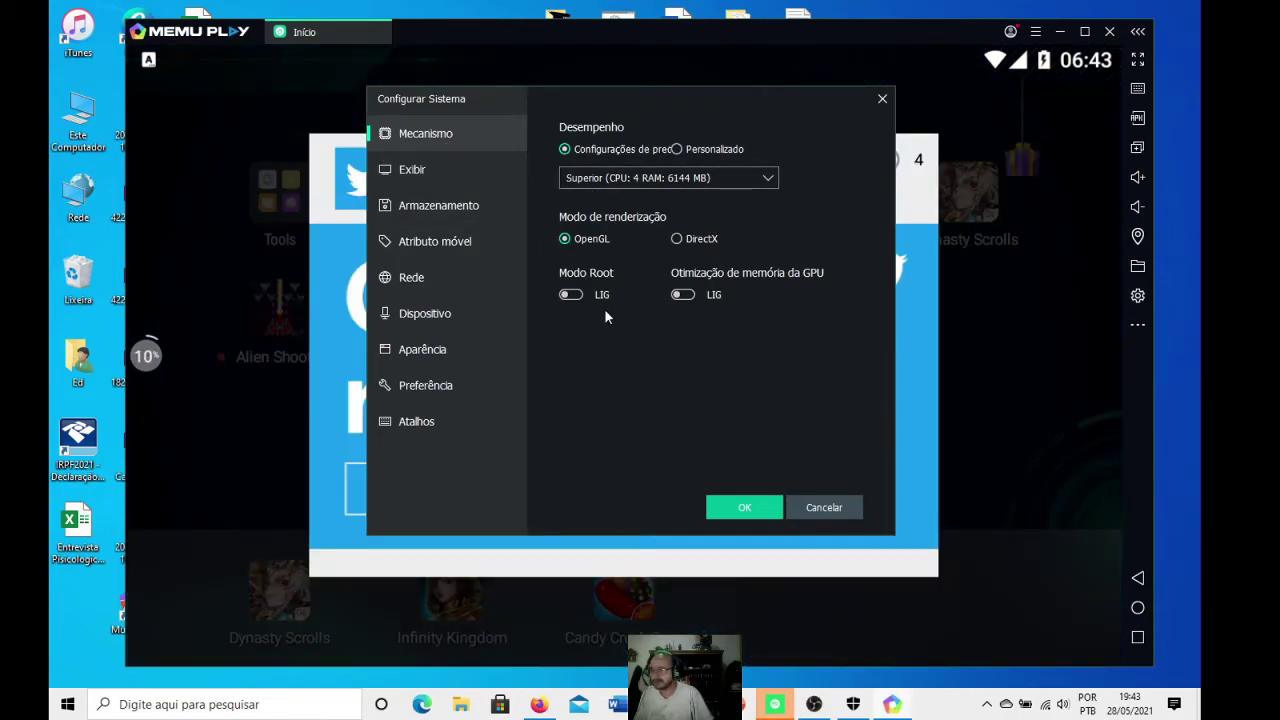
mouse_move(614, 218)
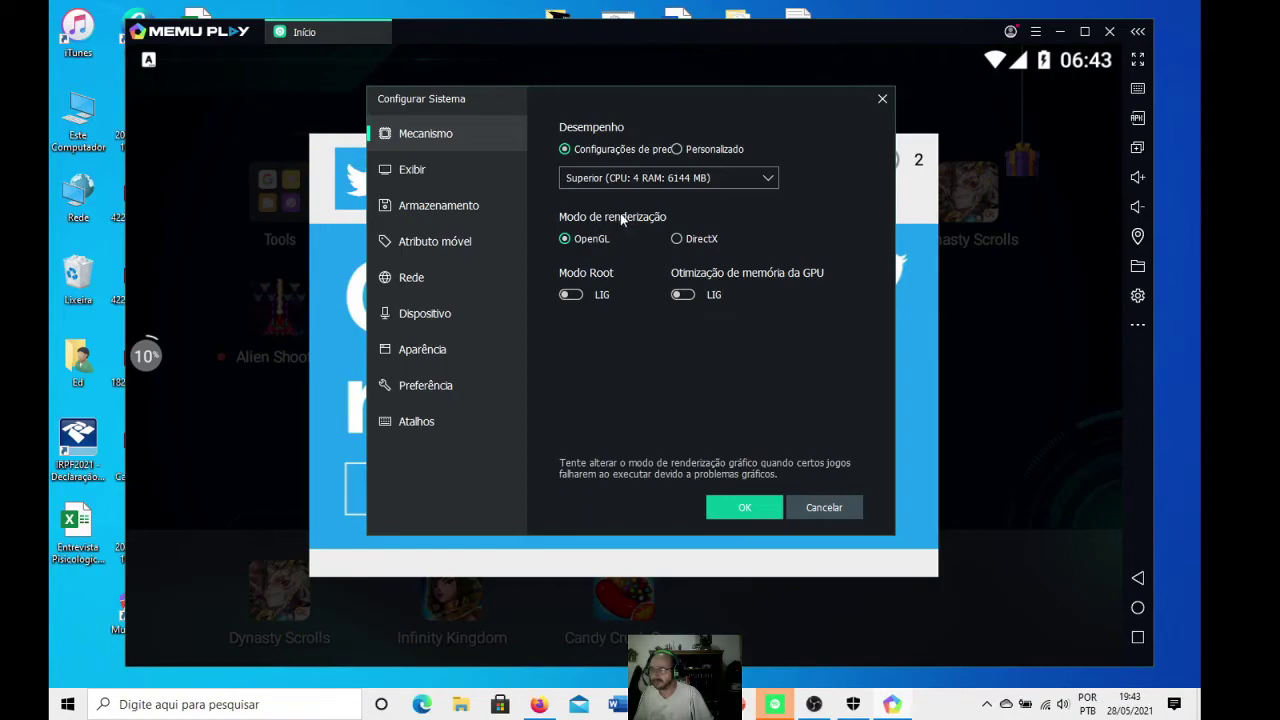
mouse_move(577, 176)
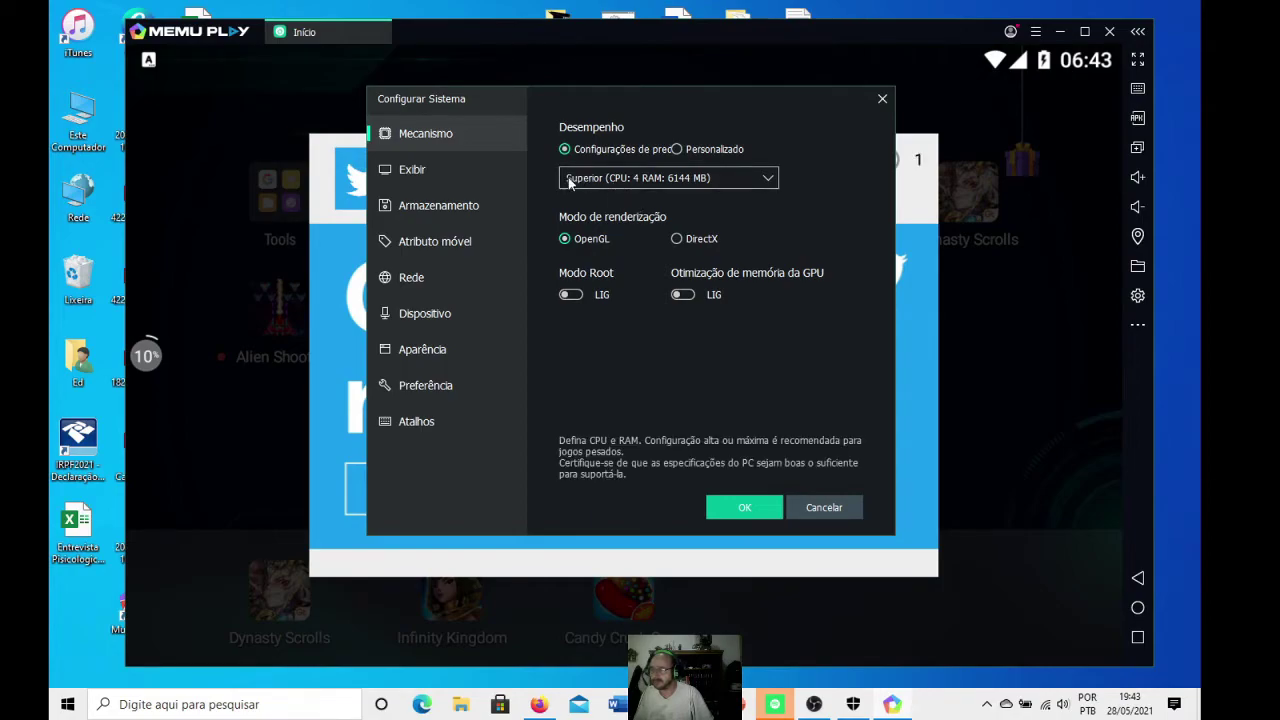
click(680, 184)
click(867, 181)
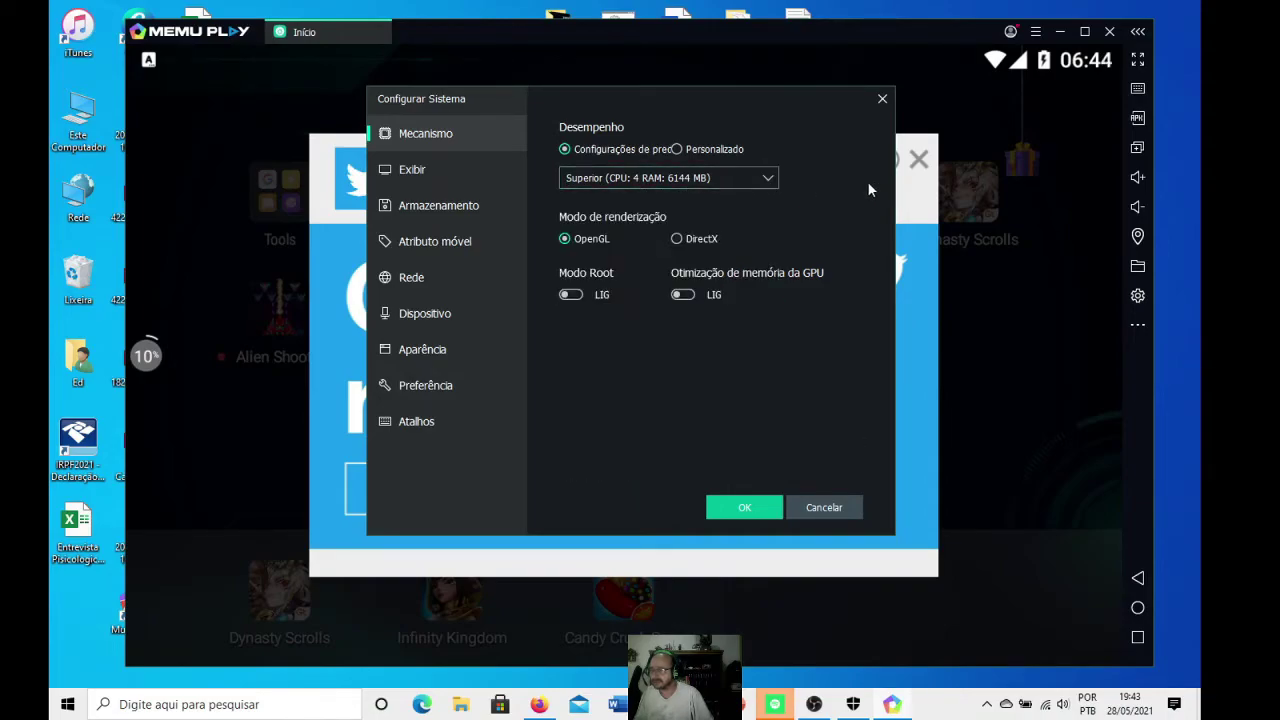
click(703, 185)
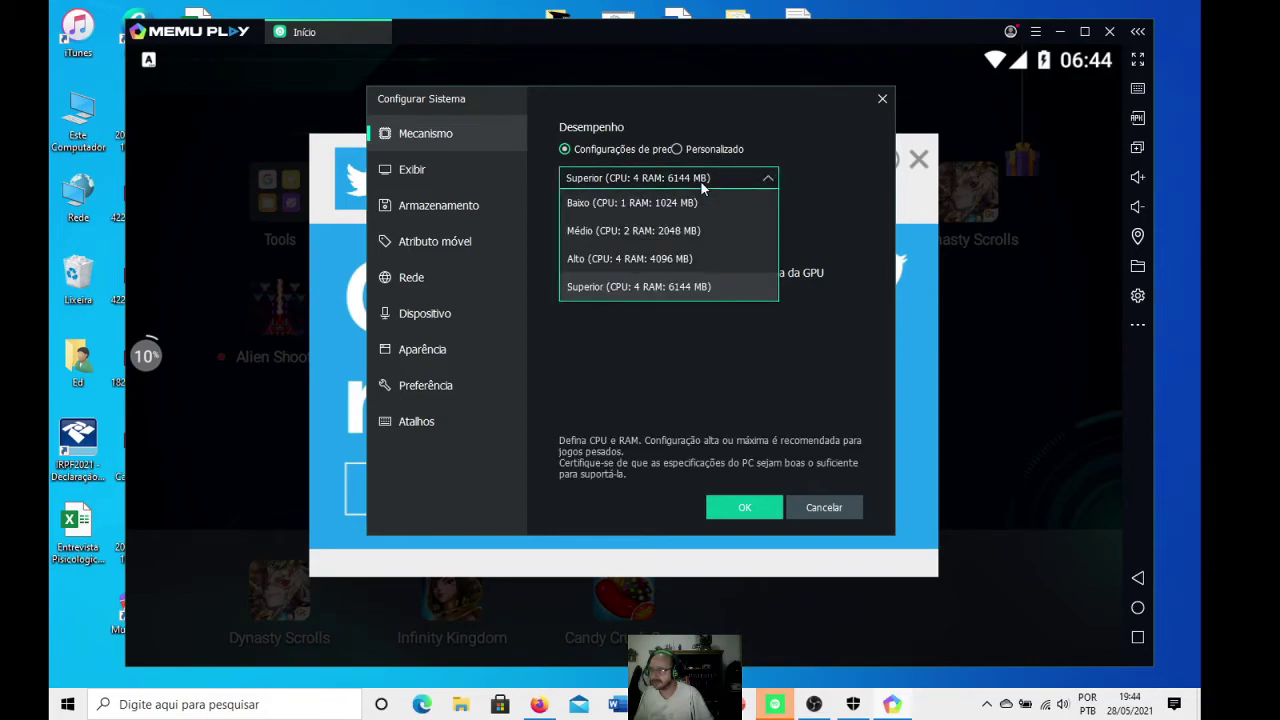
click(797, 224)
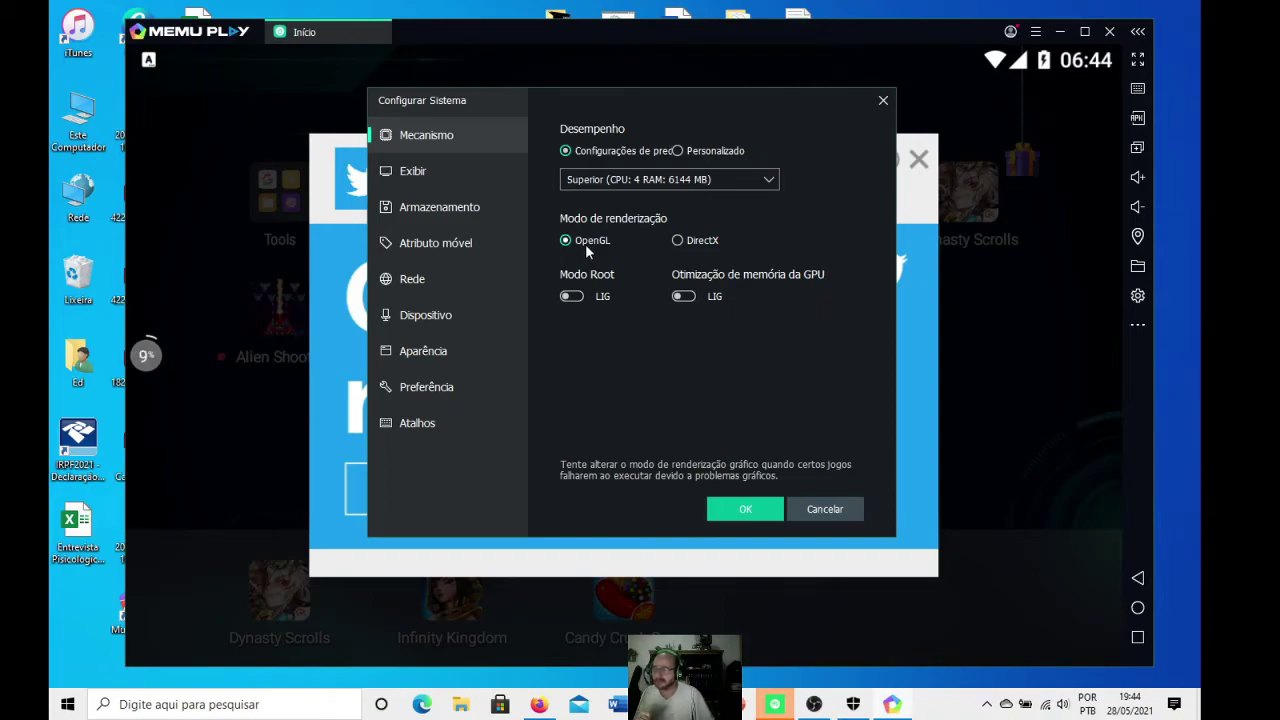
click(677, 241)
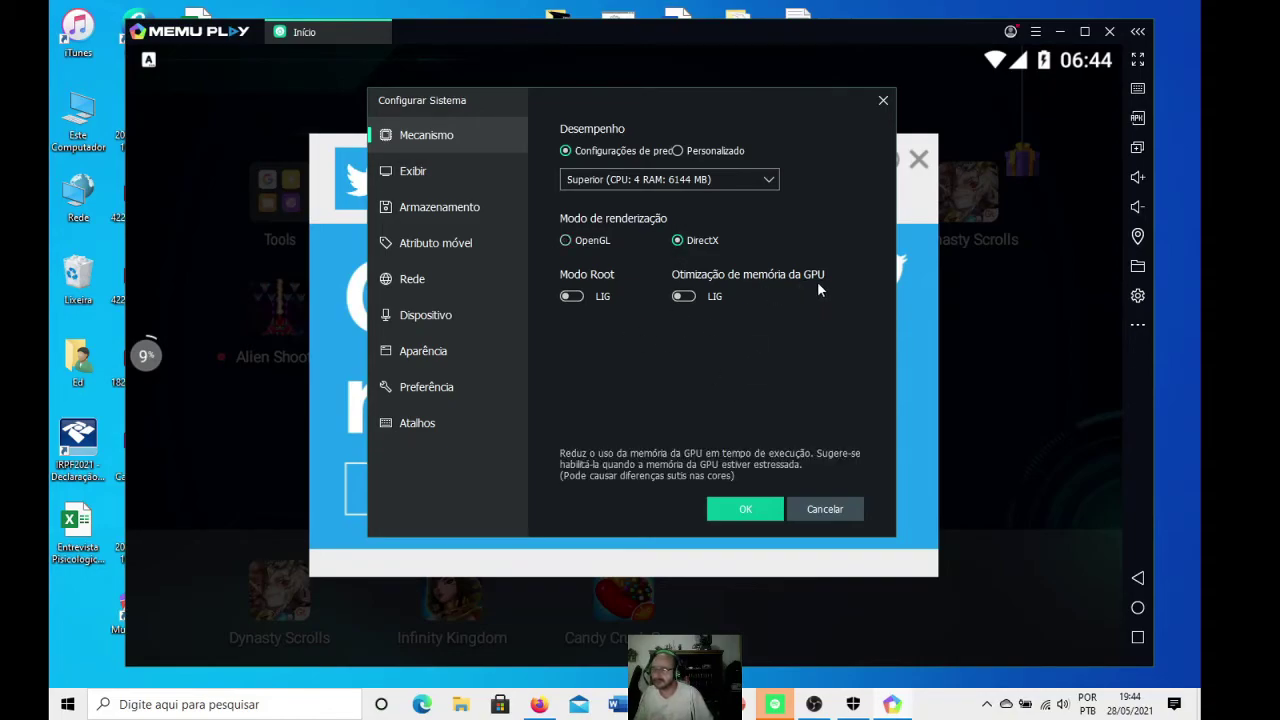
click(470, 217)
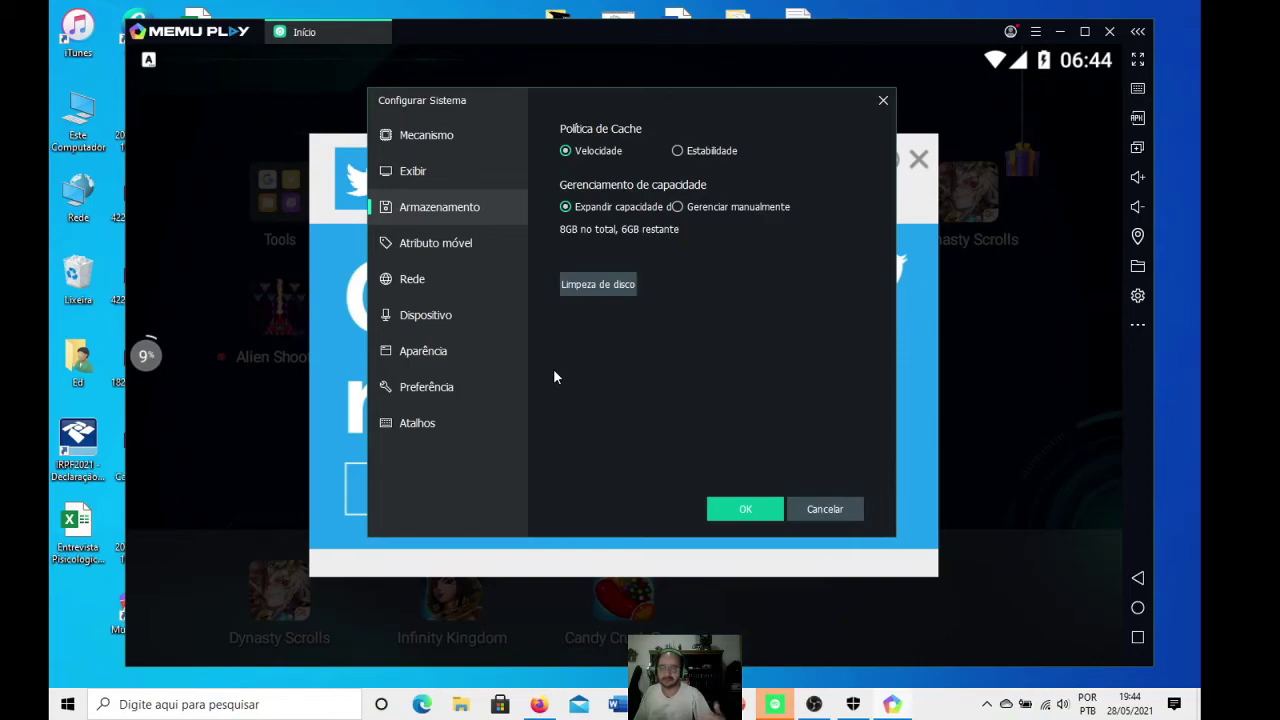
- Review the Atalhos, Preferência, Aparência and Dispositivo pages, keeping the default Windows audio output and microphone
click(413, 428)
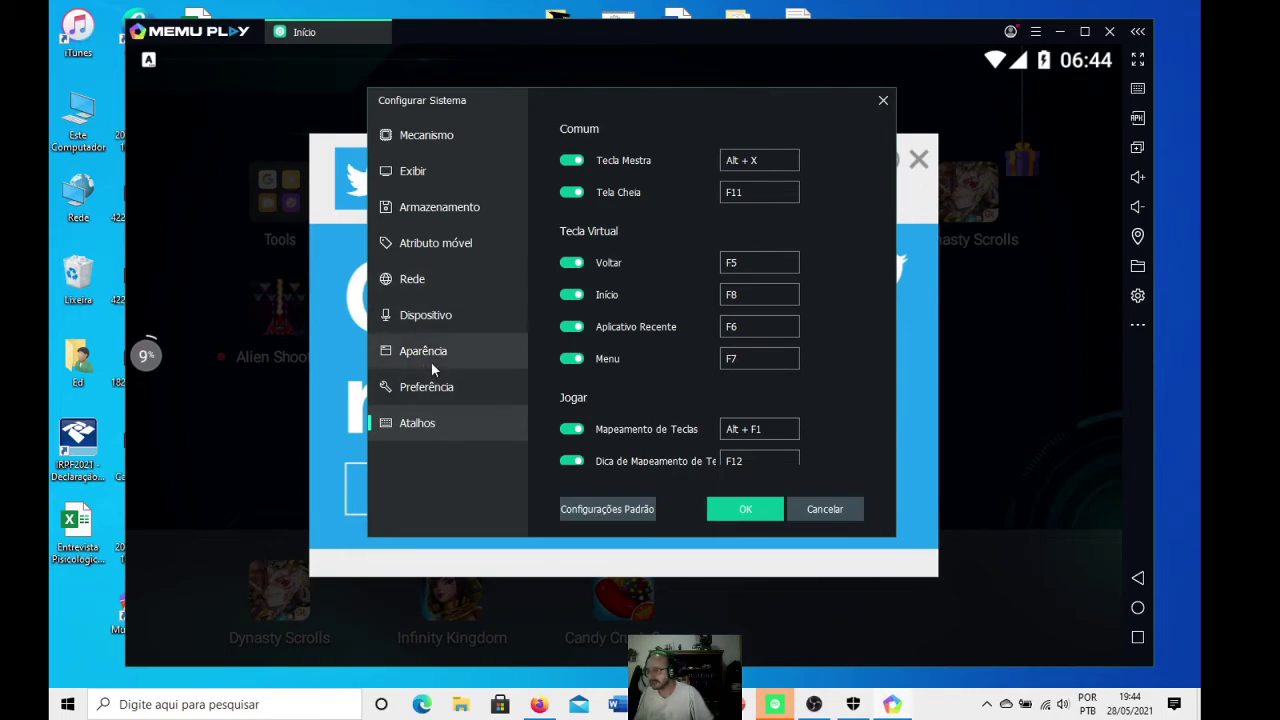
click(428, 387)
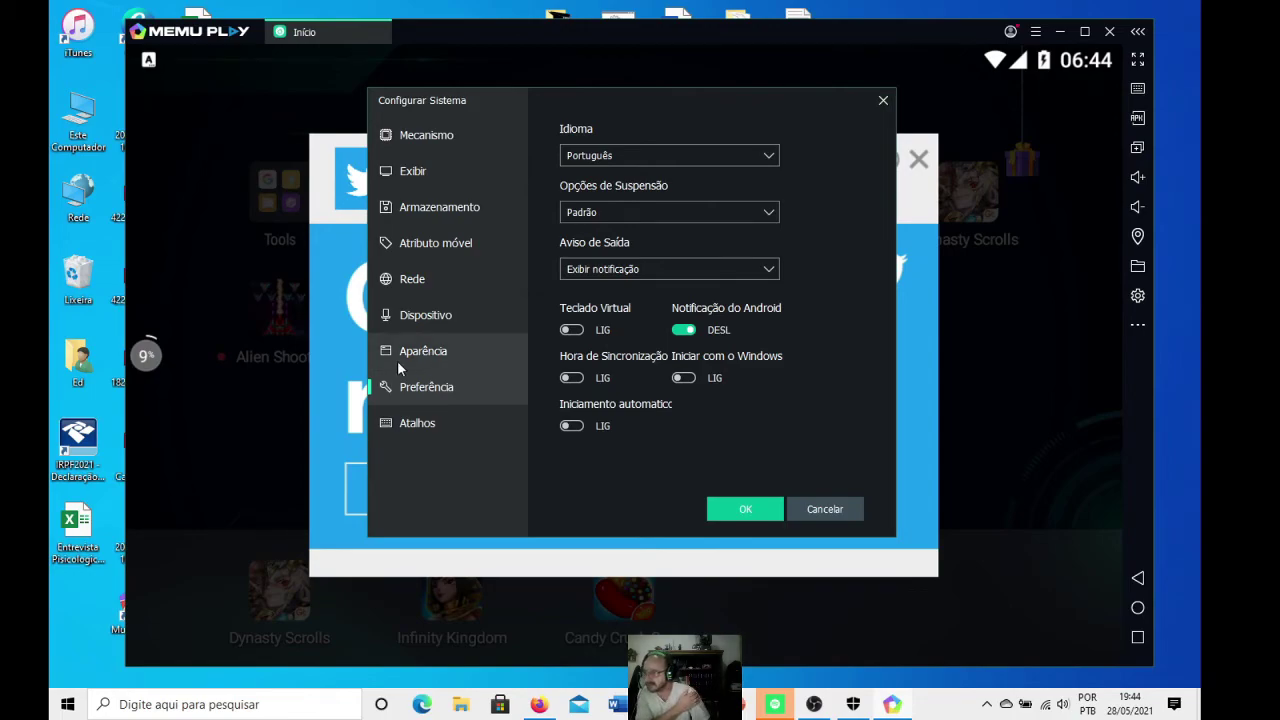
click(404, 355)
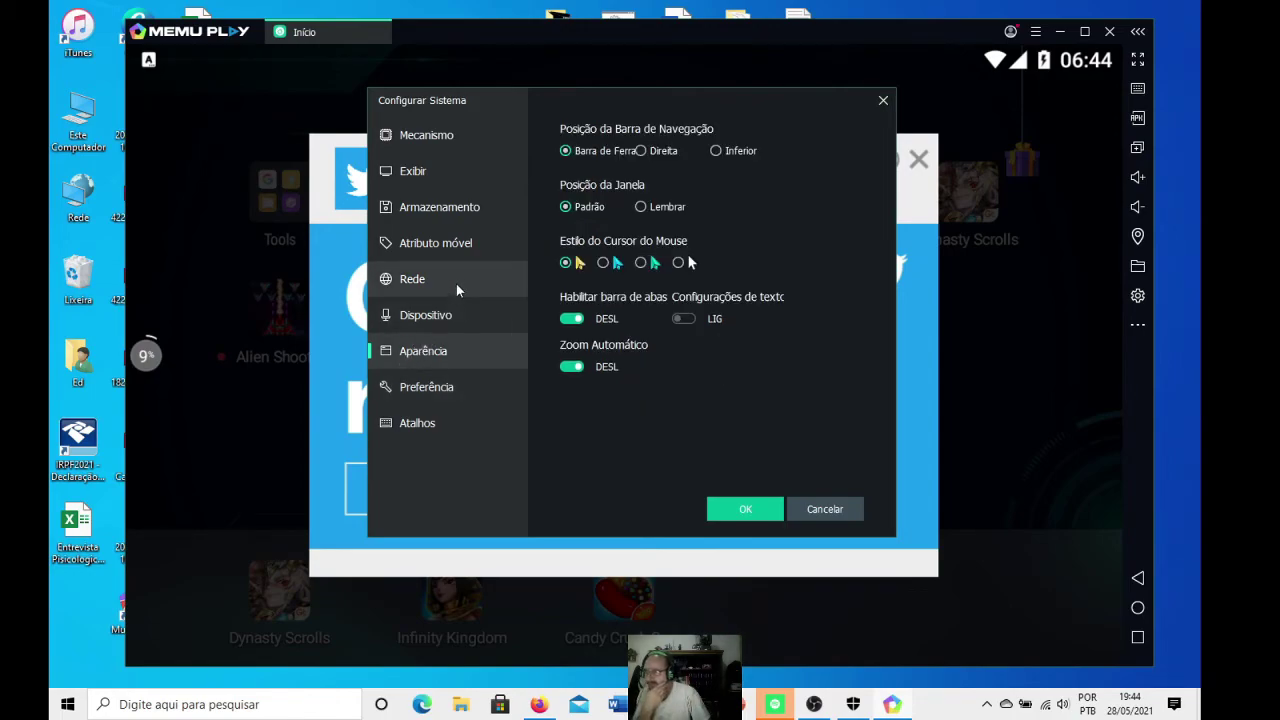
click(427, 318)
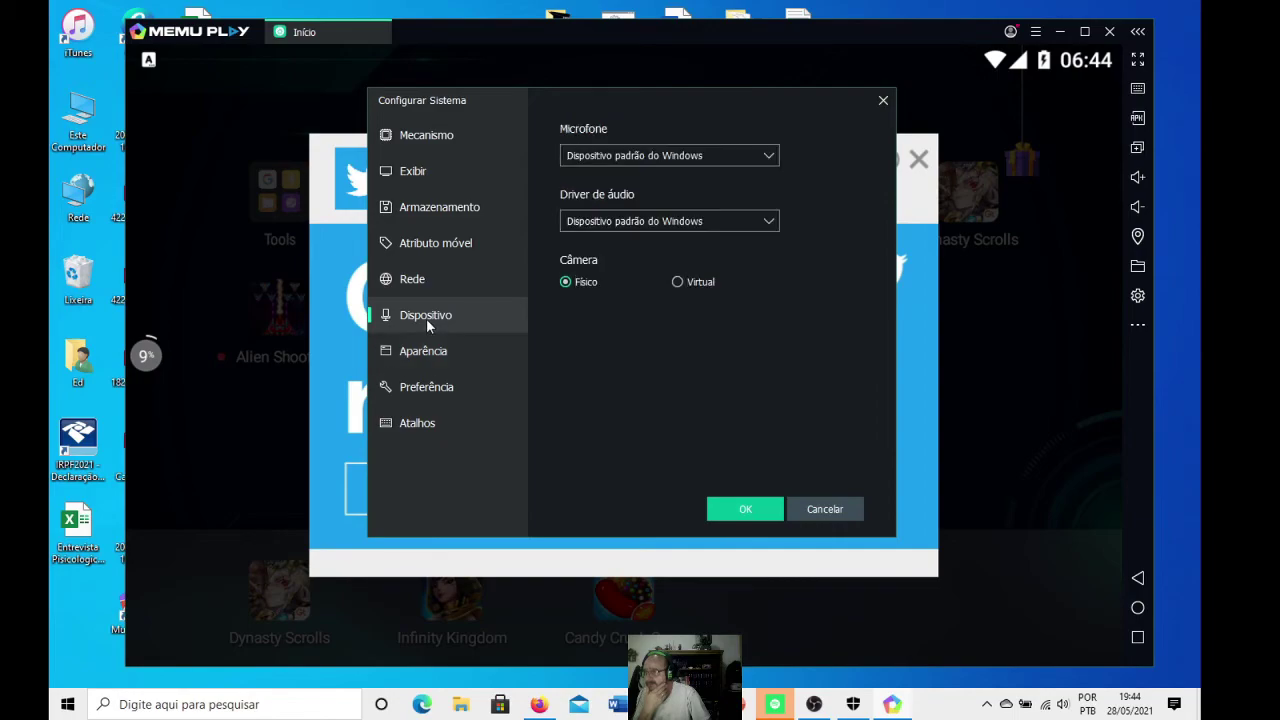
click(637, 224)
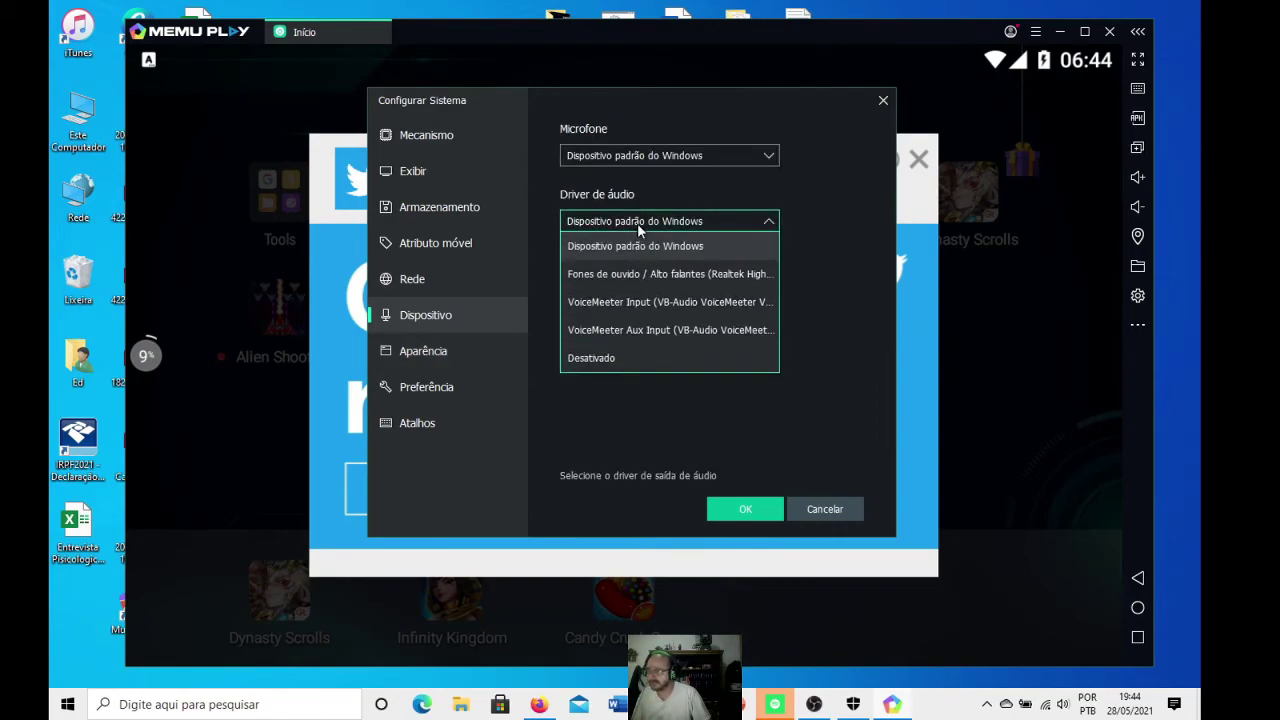
click(637, 223)
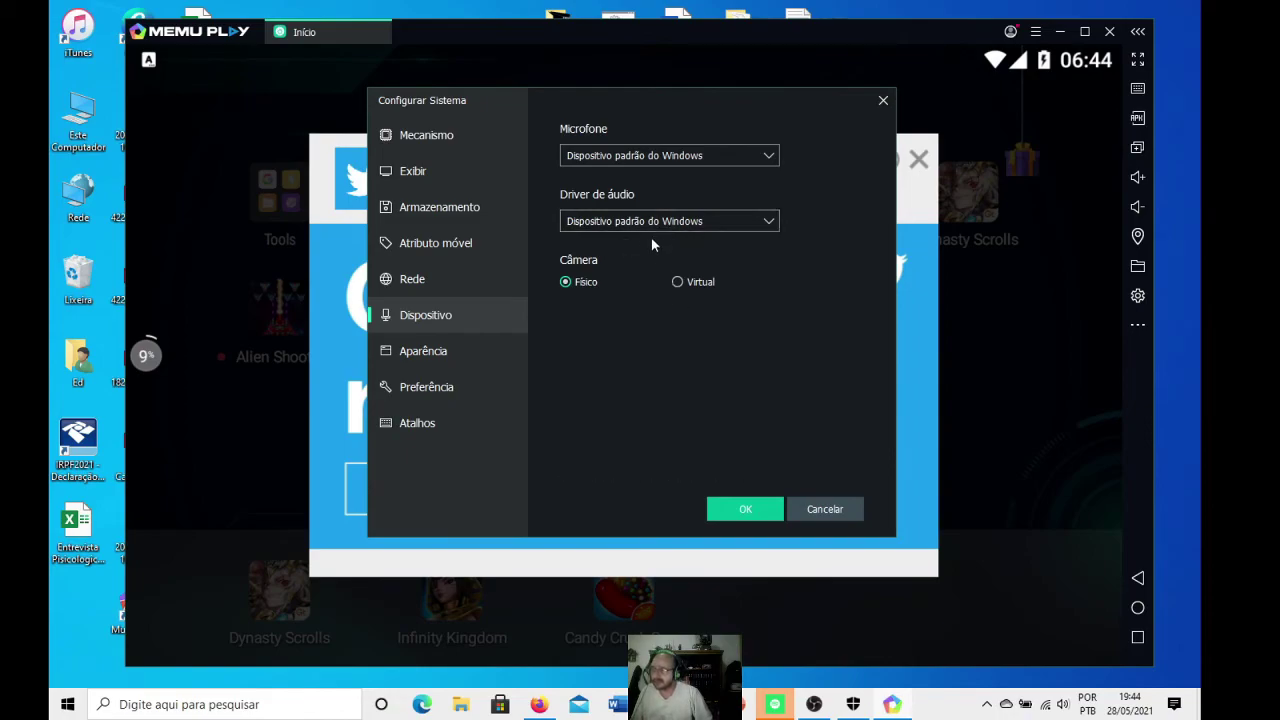
click(697, 154)
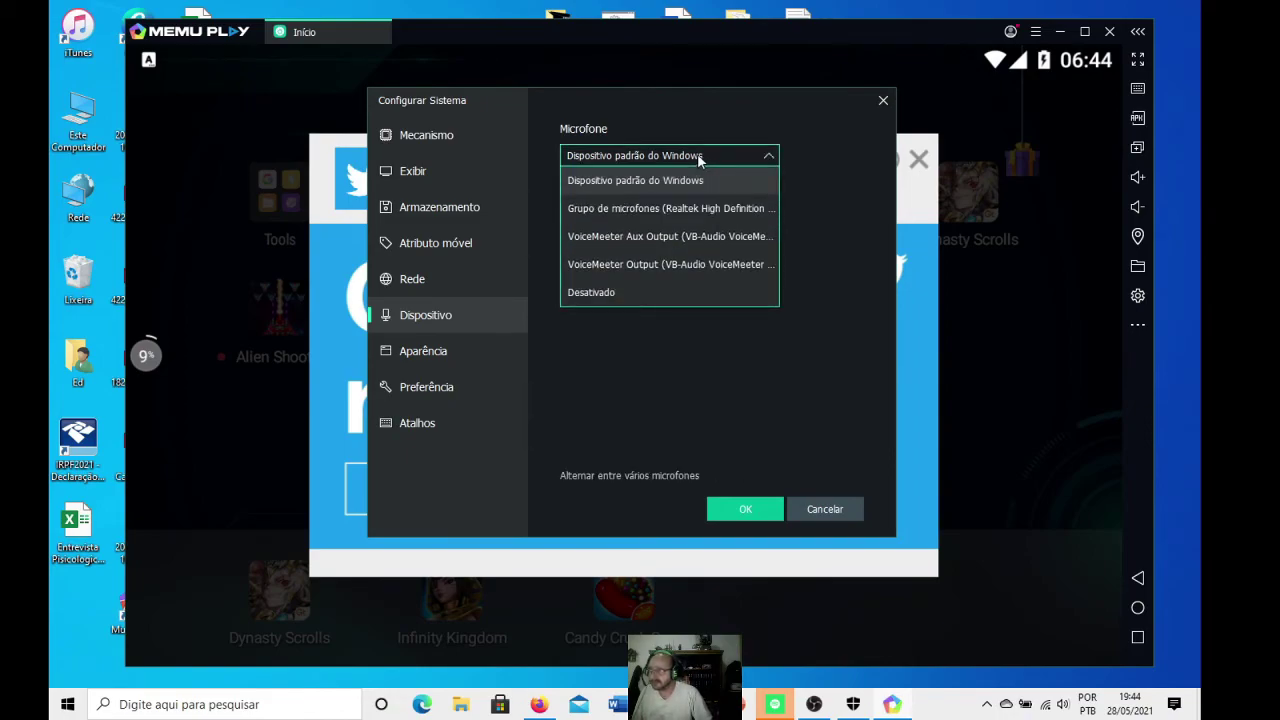
click(697, 154)
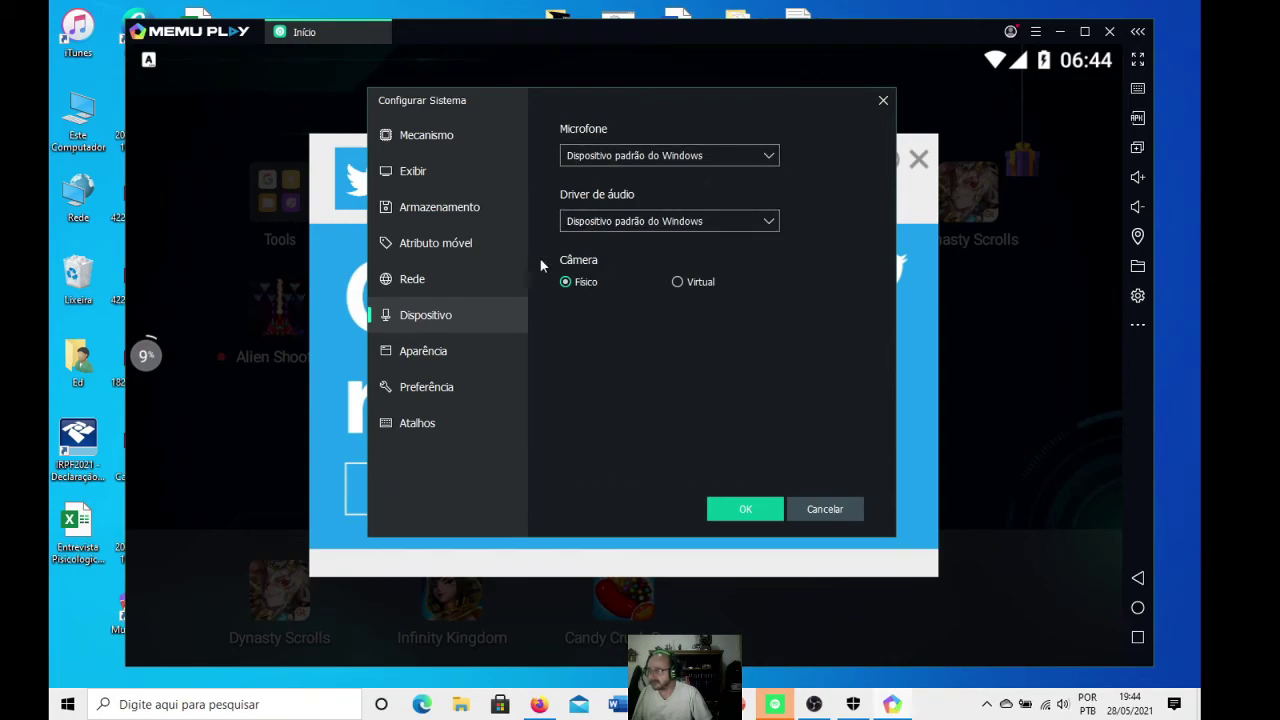
- Save the settings with a Reiniciar Depois (restart later) choice and dismiss the Twitter ad
click(745, 510)
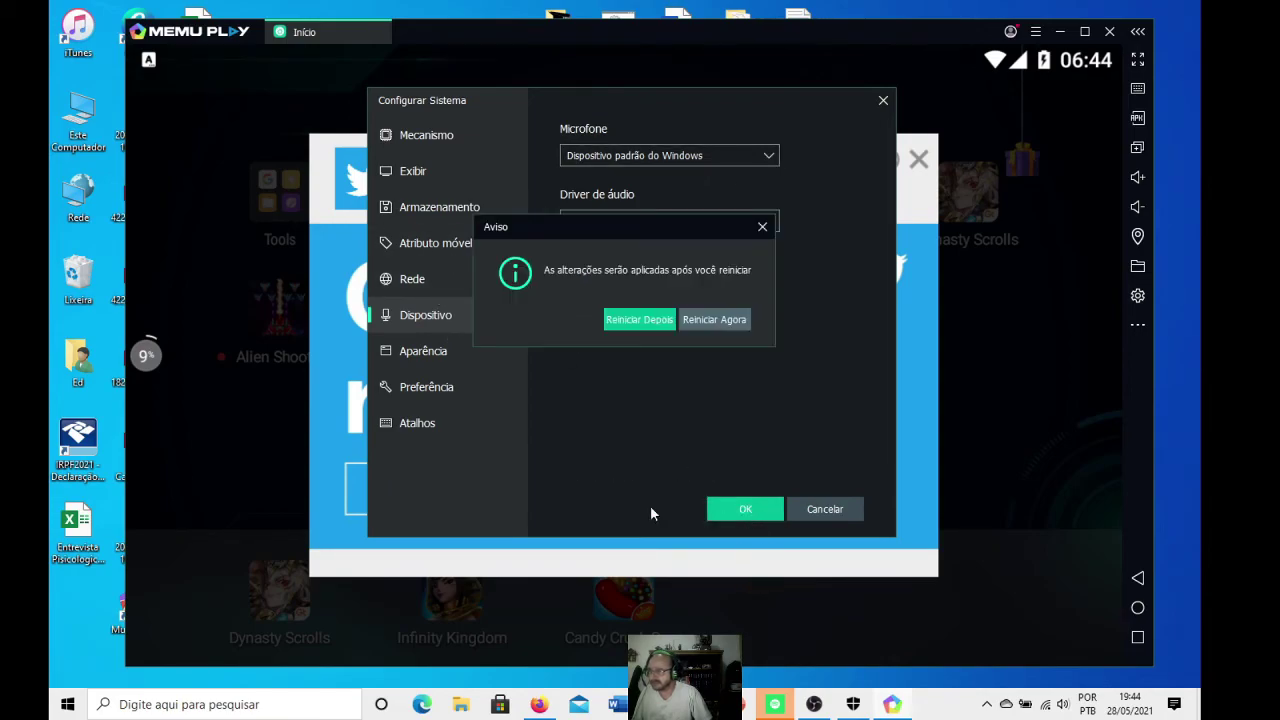
click(654, 327)
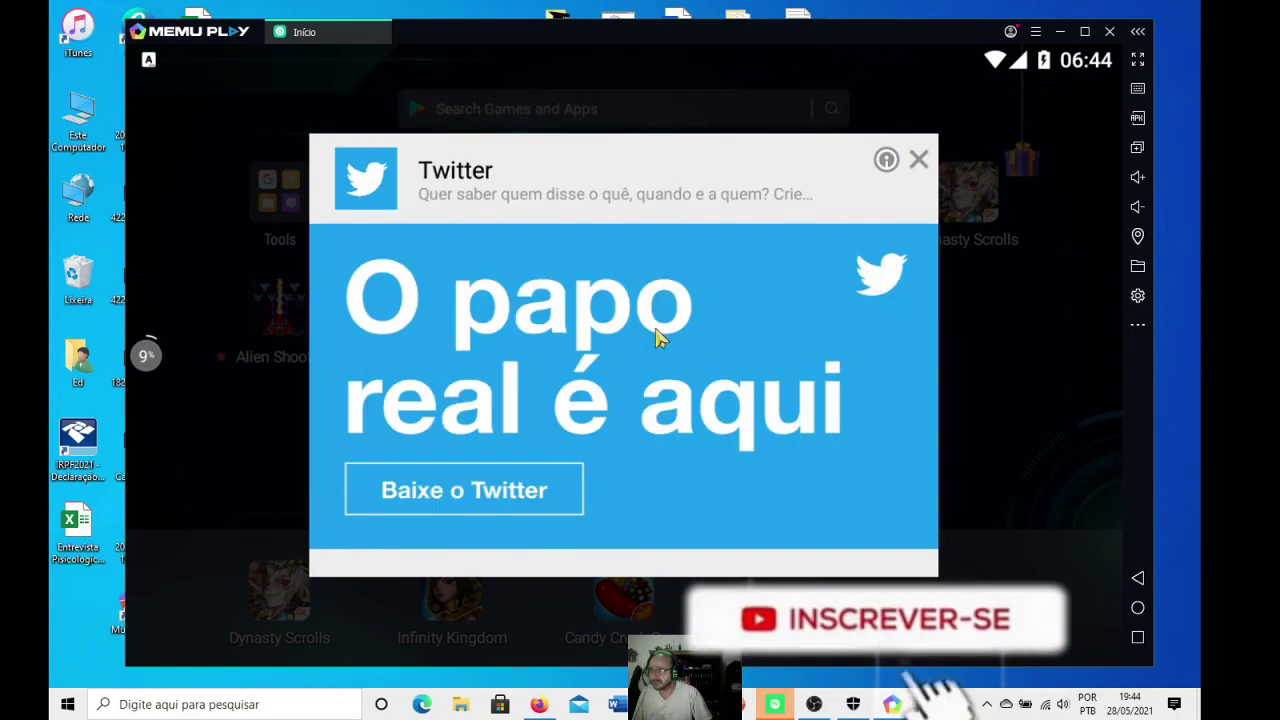
click(918, 160)
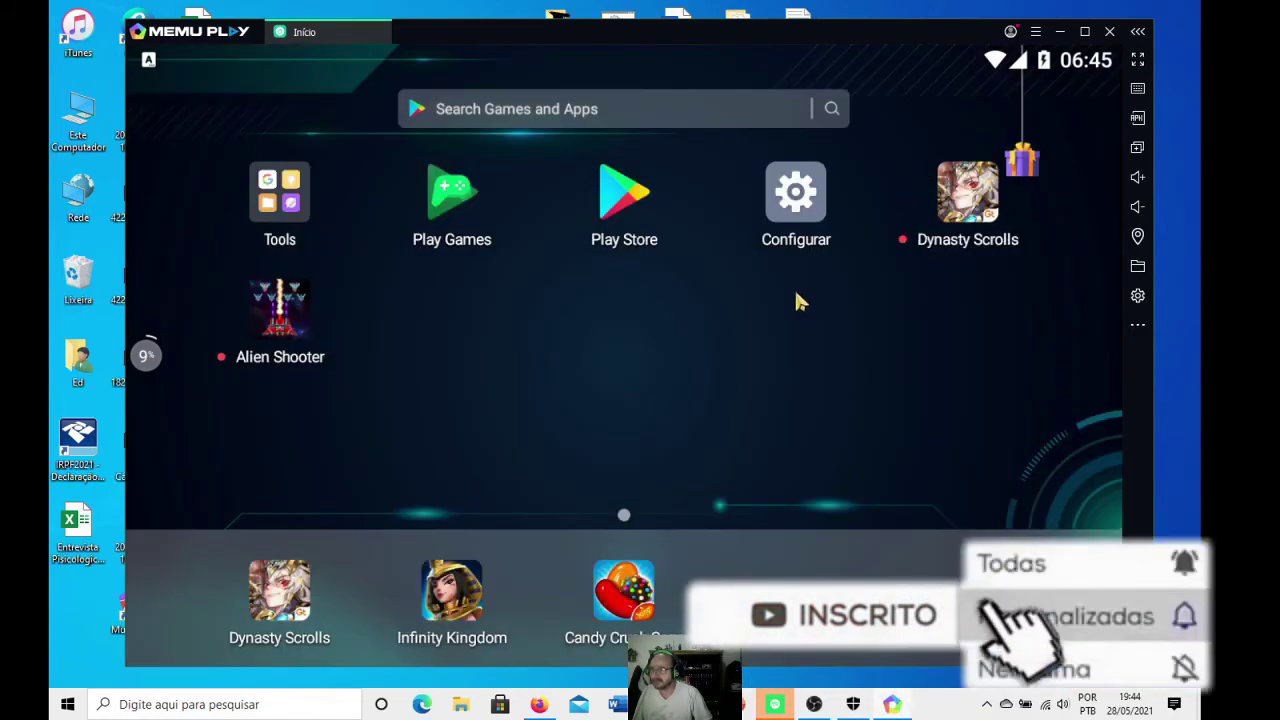